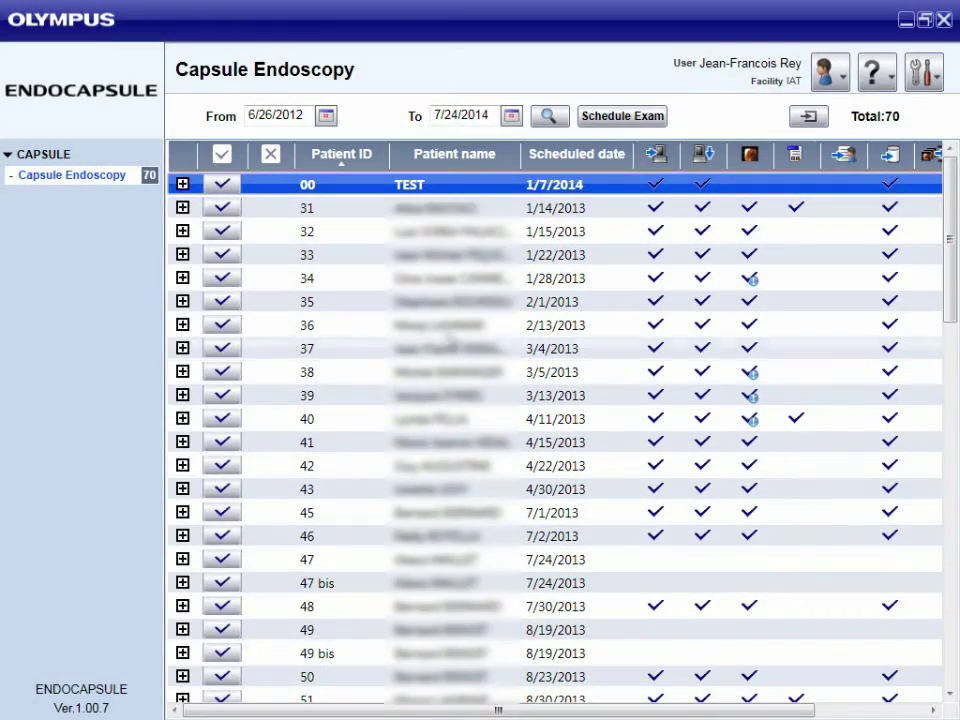
Open the 1/28/2013 capsule exam (ID 34) and dismiss the disclaimer to reach the Overview.
left_click(455, 278)
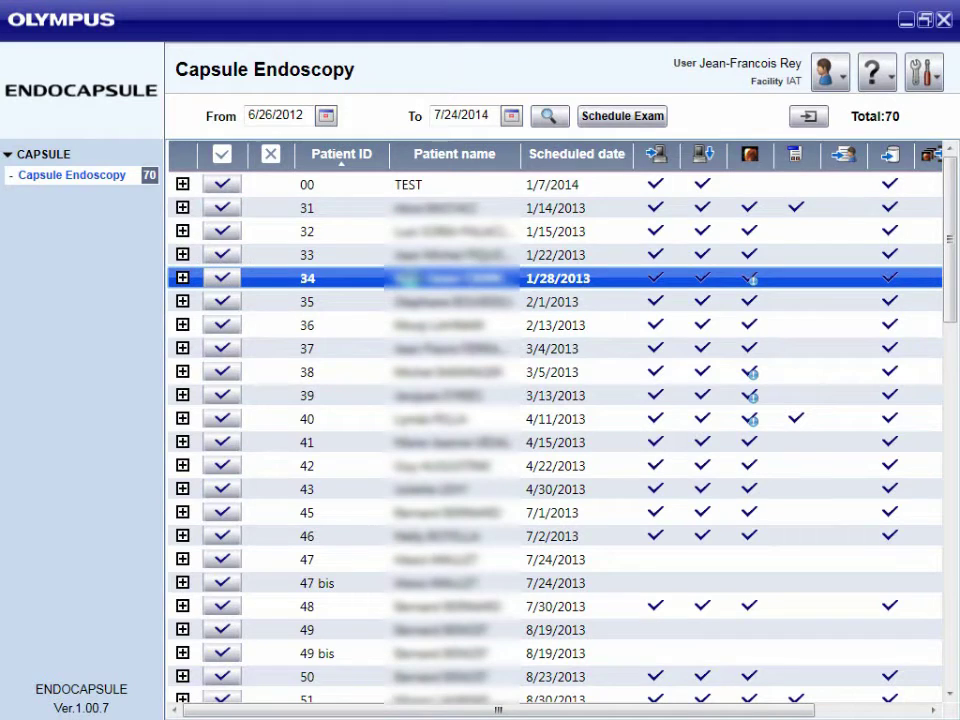
double_click(455, 278)
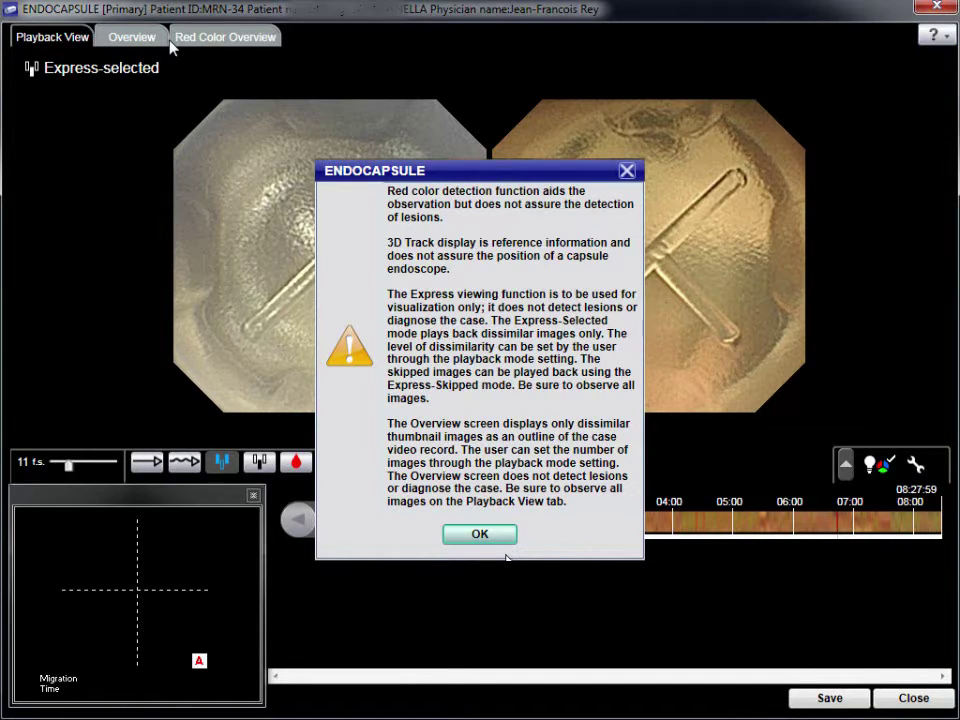
left_click(495, 537)
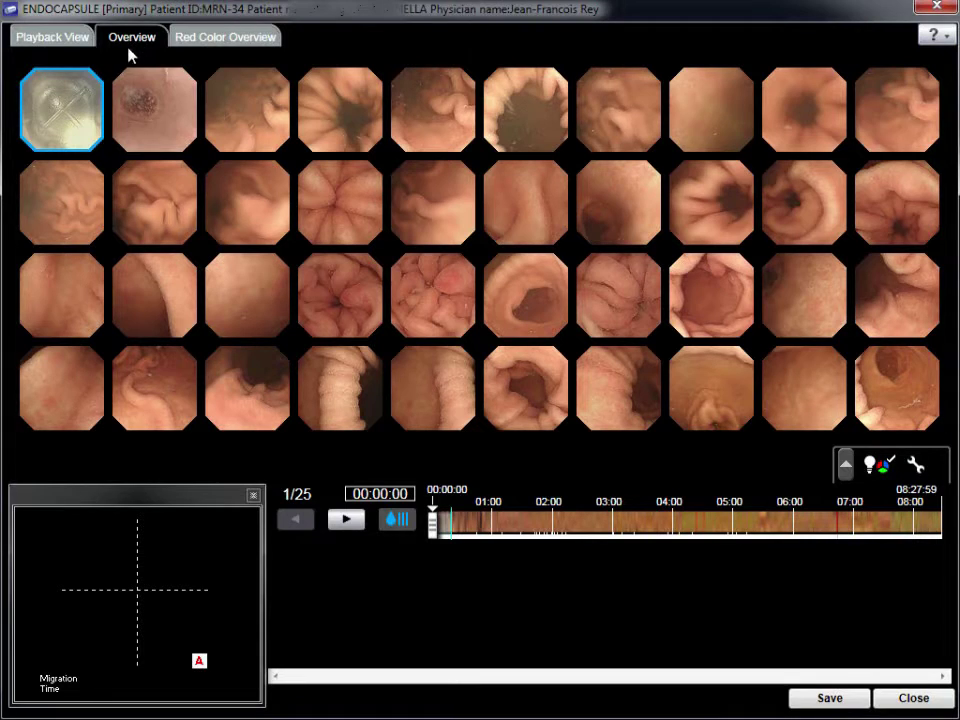
Open the frames around the second thumbnail in twin-image Playback View and scan back and forth.
left_click(143, 117)
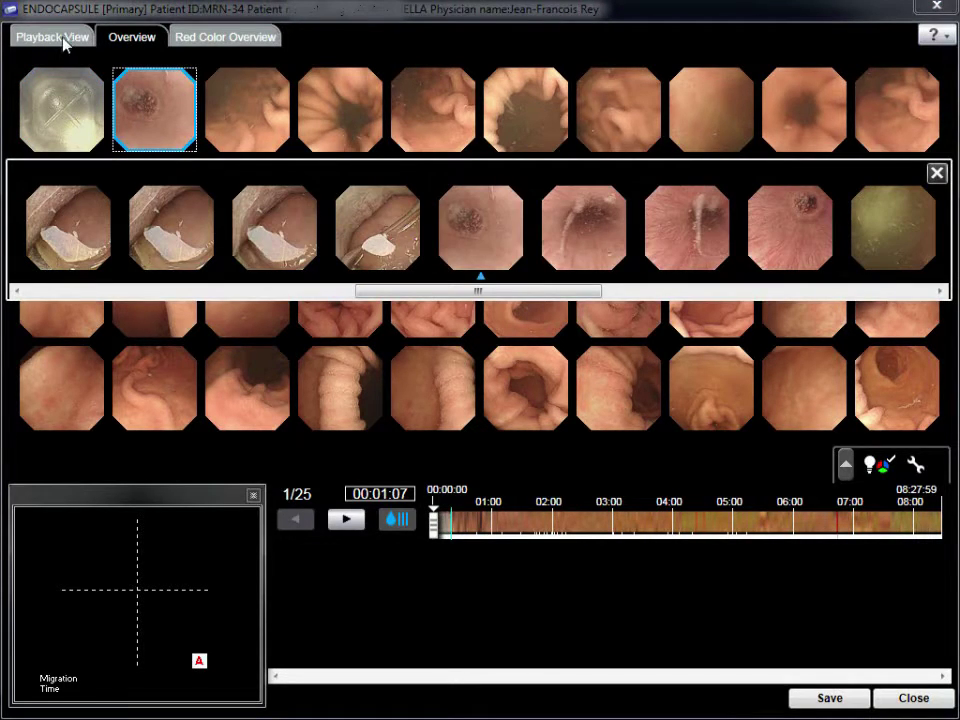
left_click(64, 38)
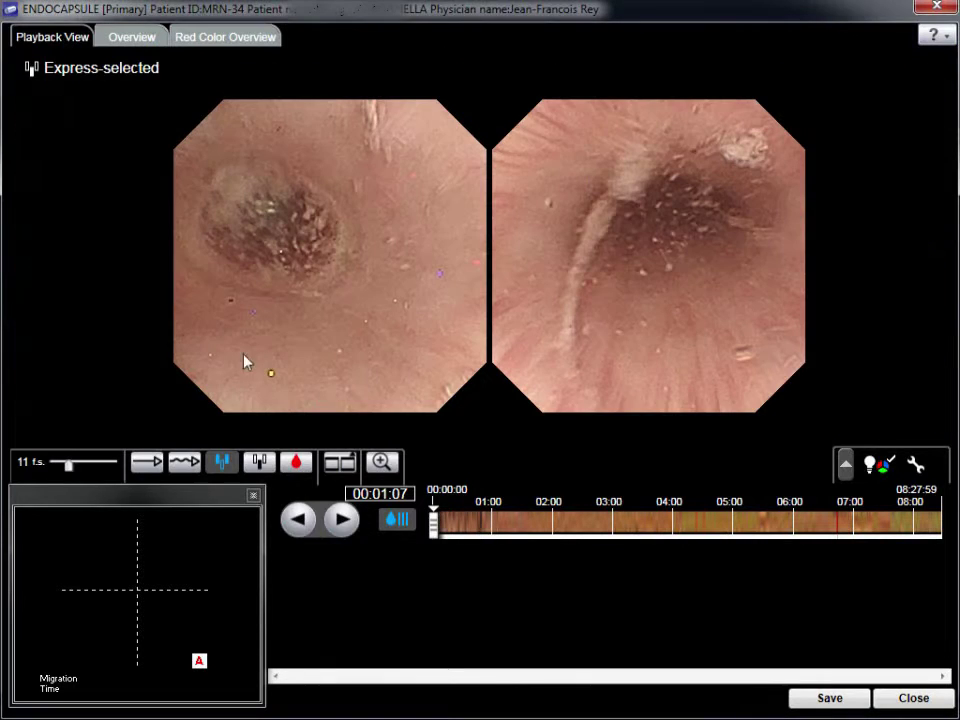
left_click(300, 520)
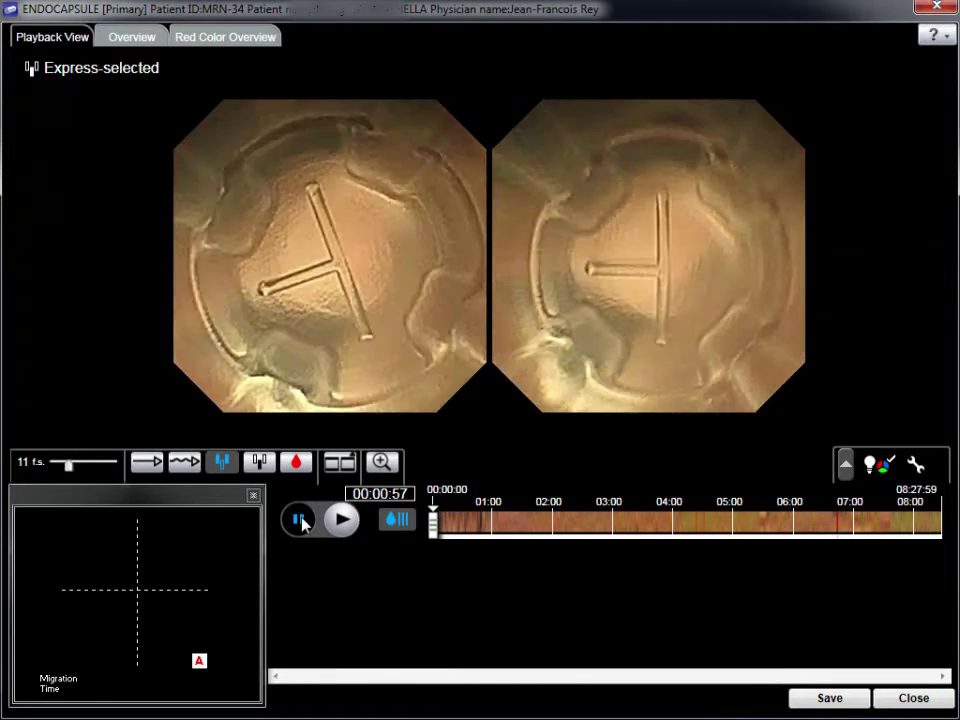
left_click(299, 519)
left_click(342, 520)
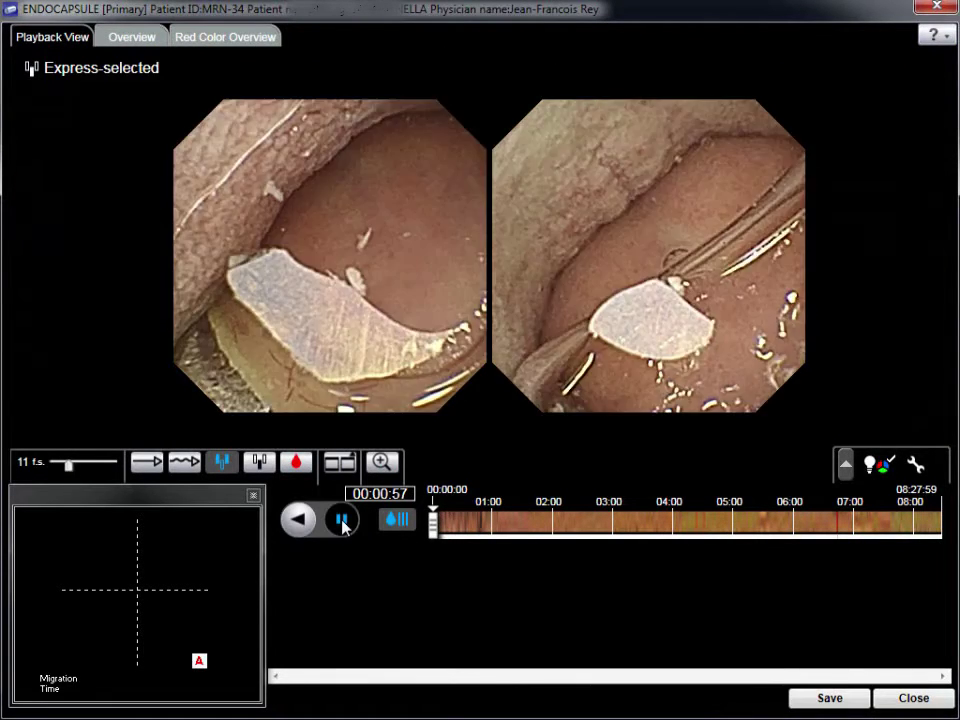
Pause on the lesion at 00:01:09 and switch playback to Normal mode.
left_click(300, 520)
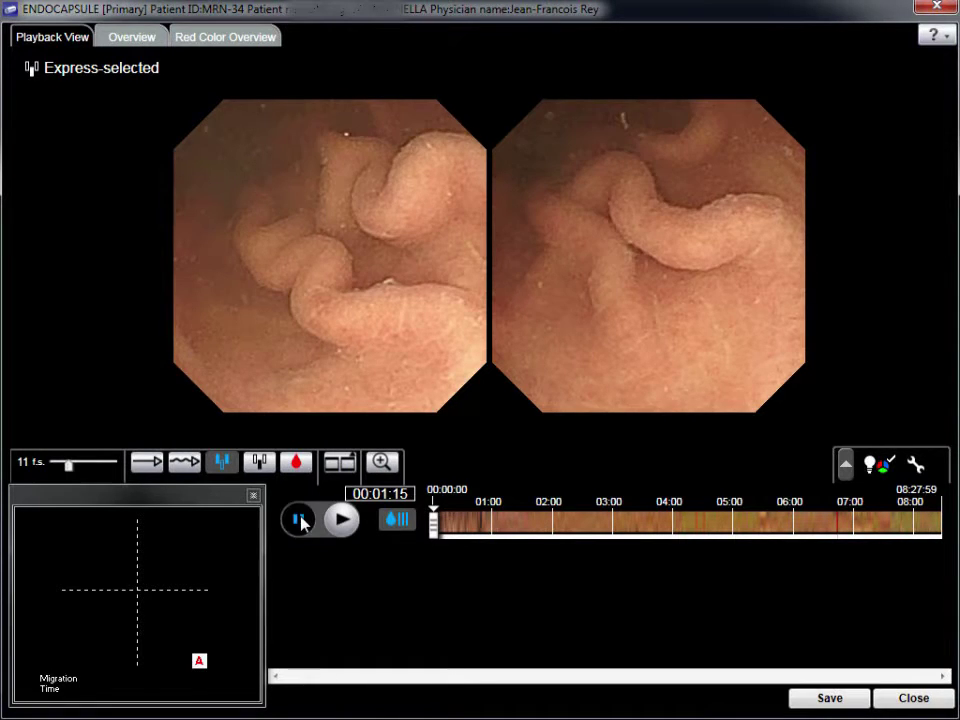
left_click(300, 520)
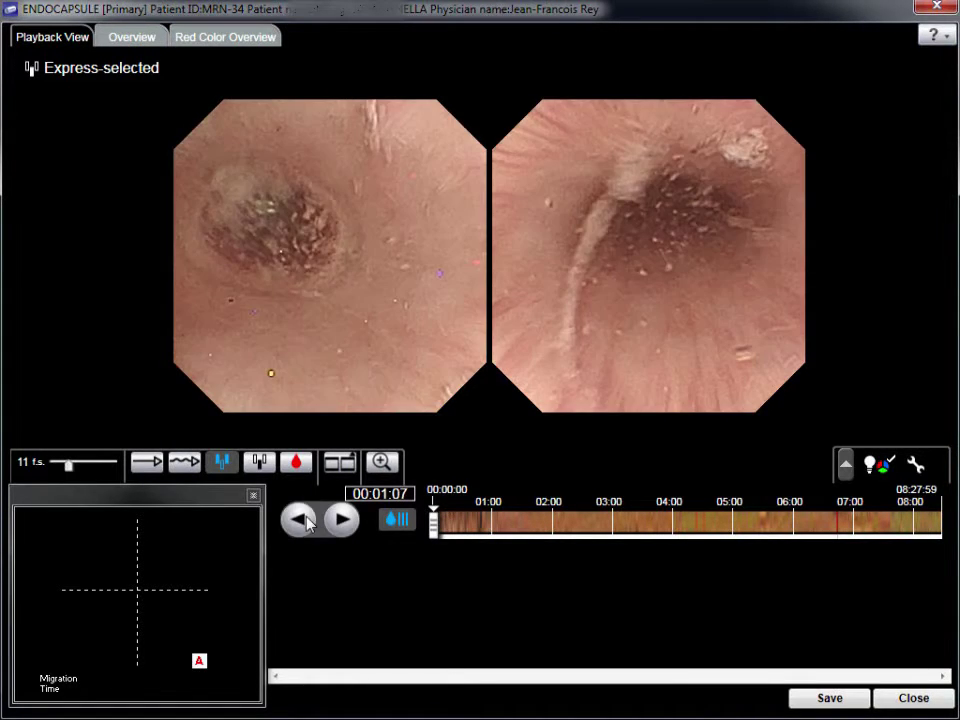
left_click(342, 520)
left_click(342, 522)
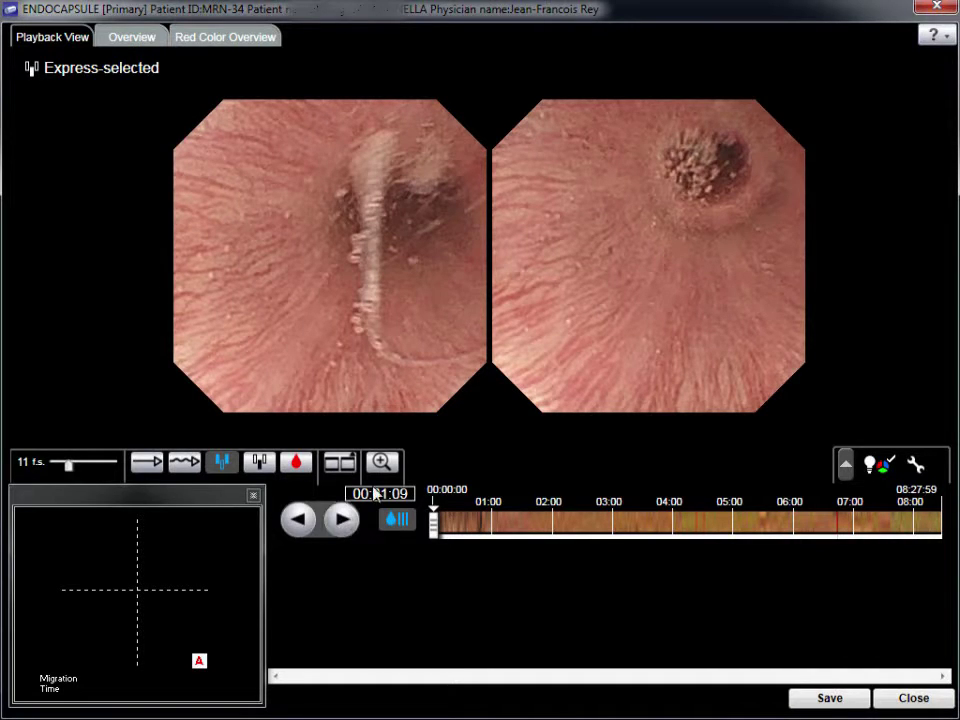
key("n")
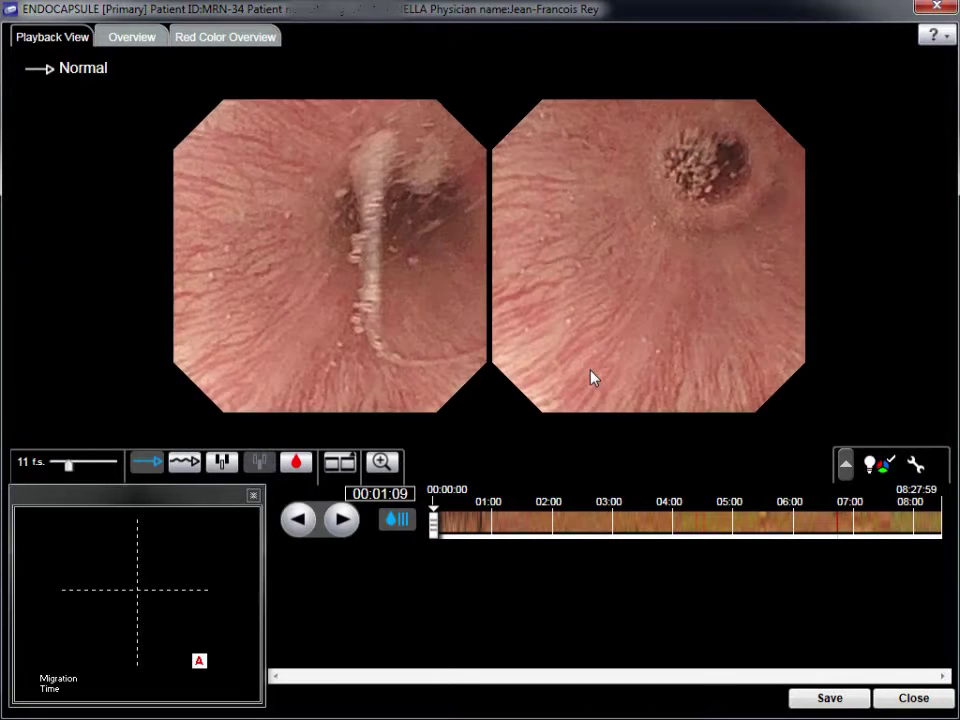
right_click(592, 368)
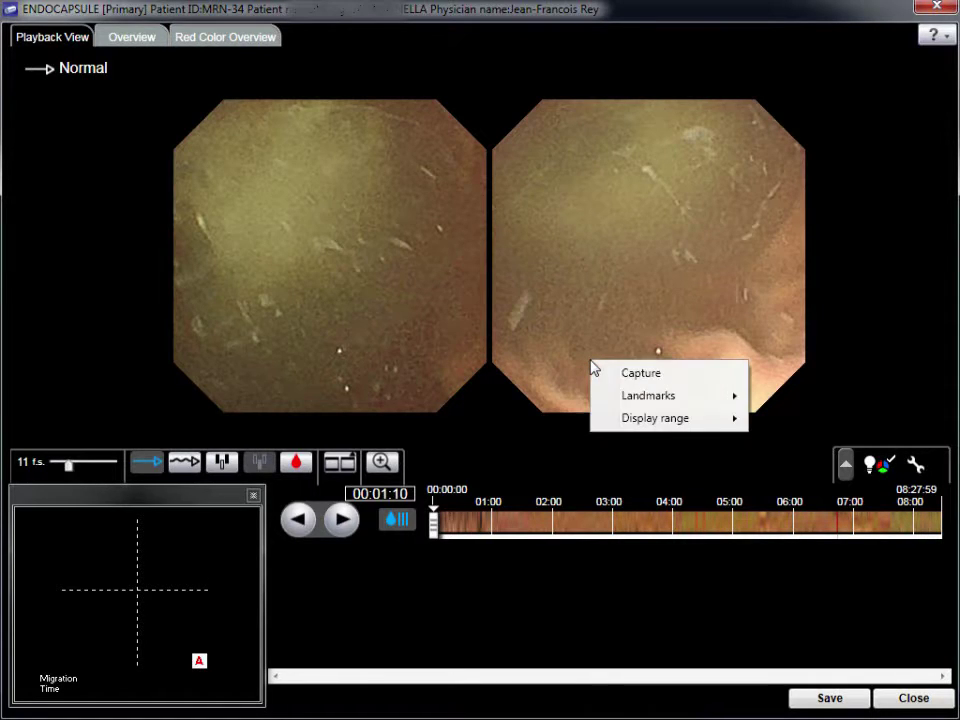
Mark the 00:01:10 frame as First Image of Stomach with 3D track, then return to the Overview.
mouse_move(660, 403)
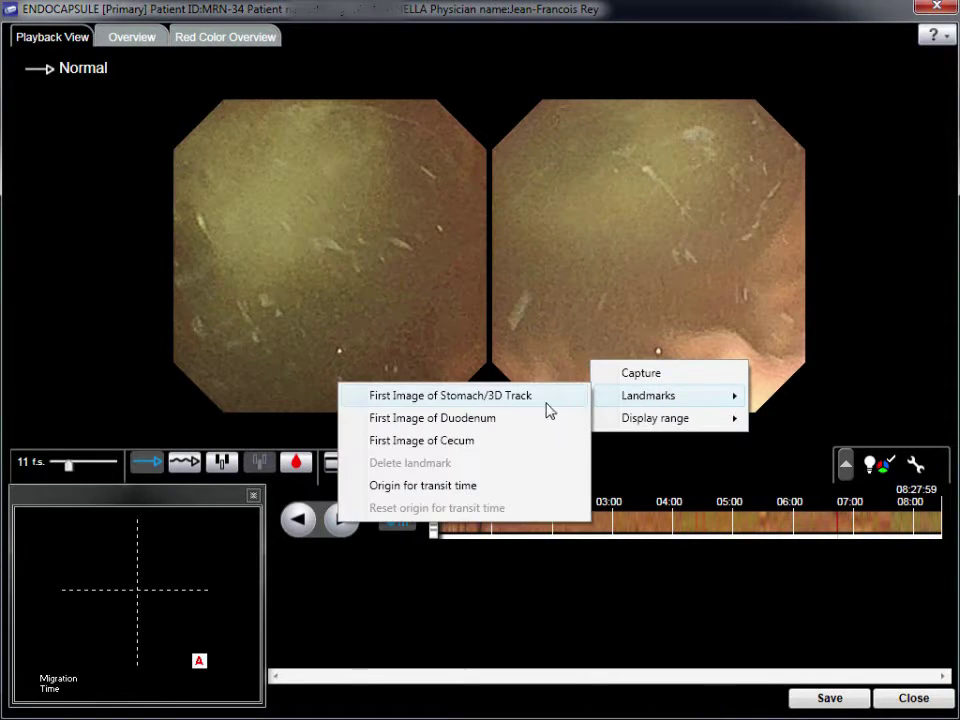
left_click(493, 400)
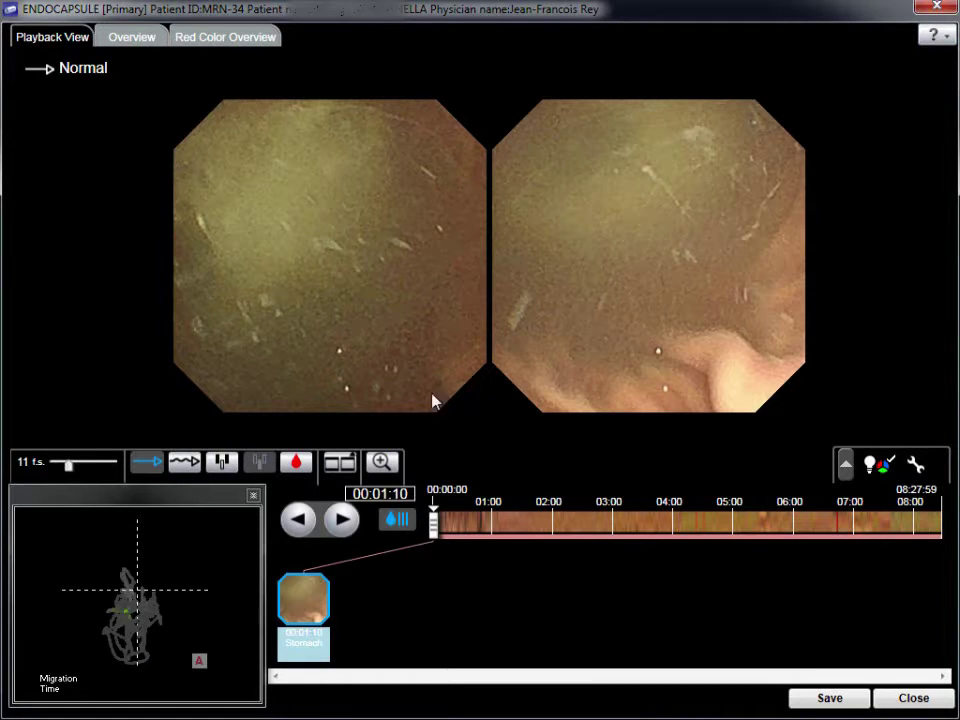
left_click(134, 42)
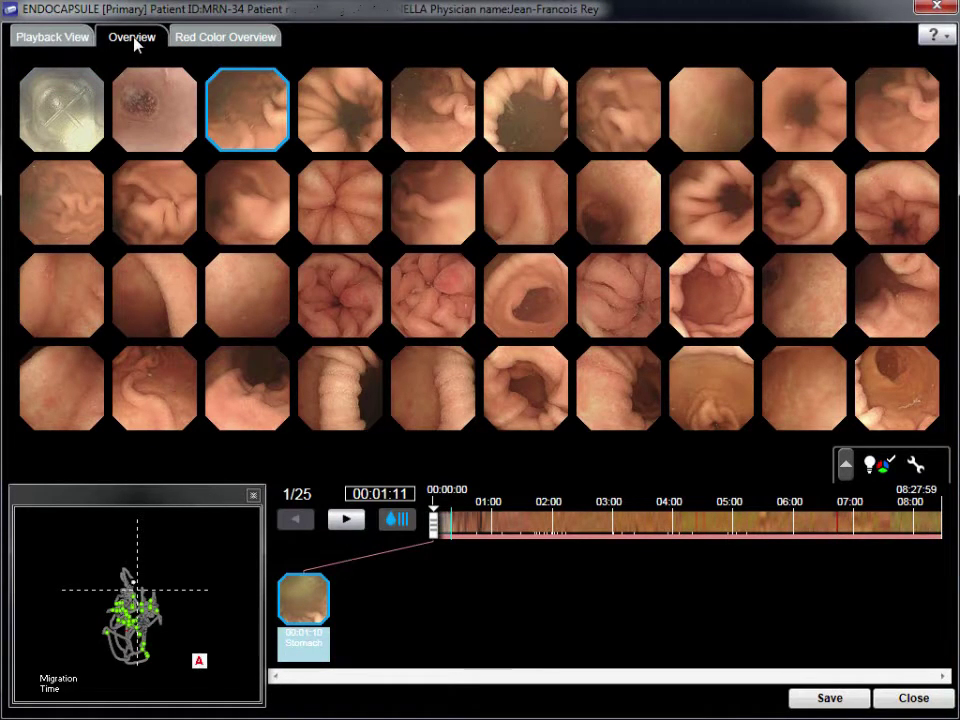
Play from a row-2 thumbnail on Overview page 5 and pause at 01:37:20.
scroll(140, 100, "down", 4)
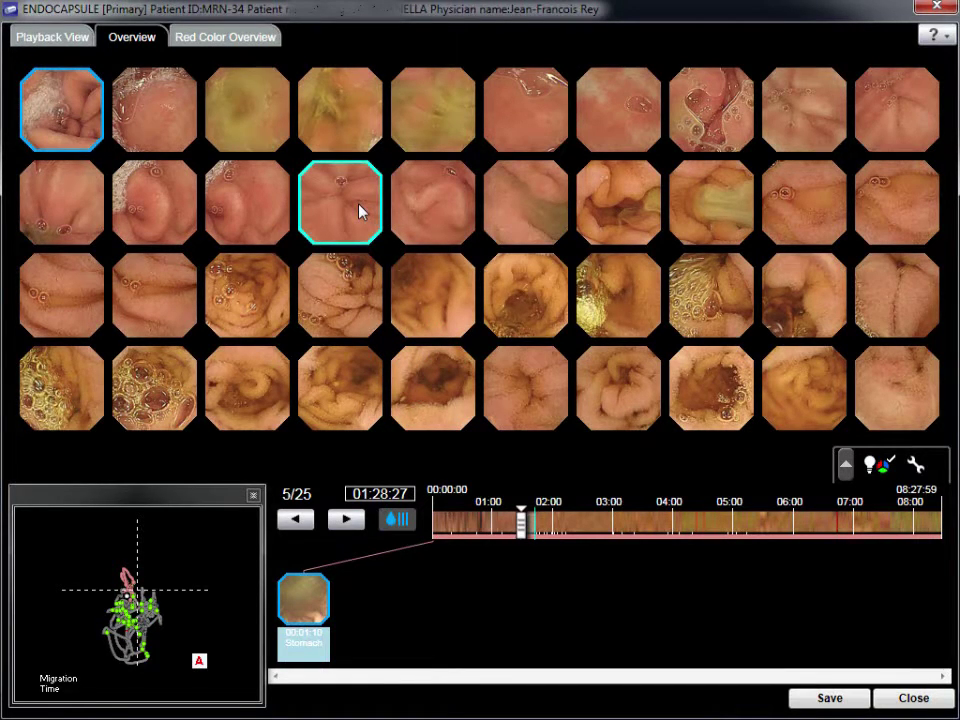
mouse_move(361, 212)
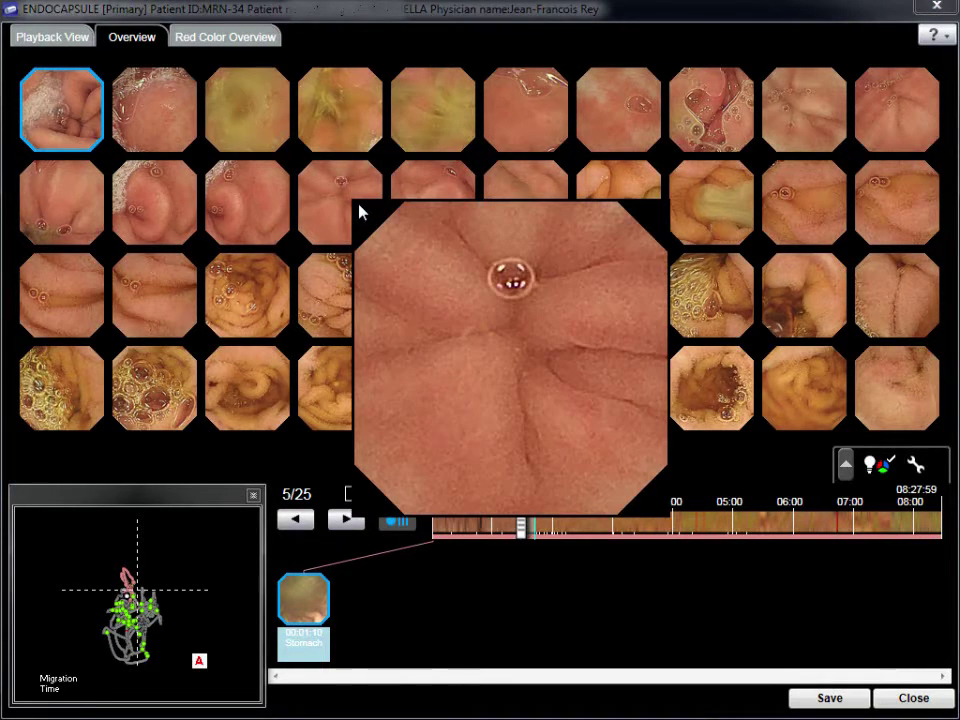
left_click(343, 203)
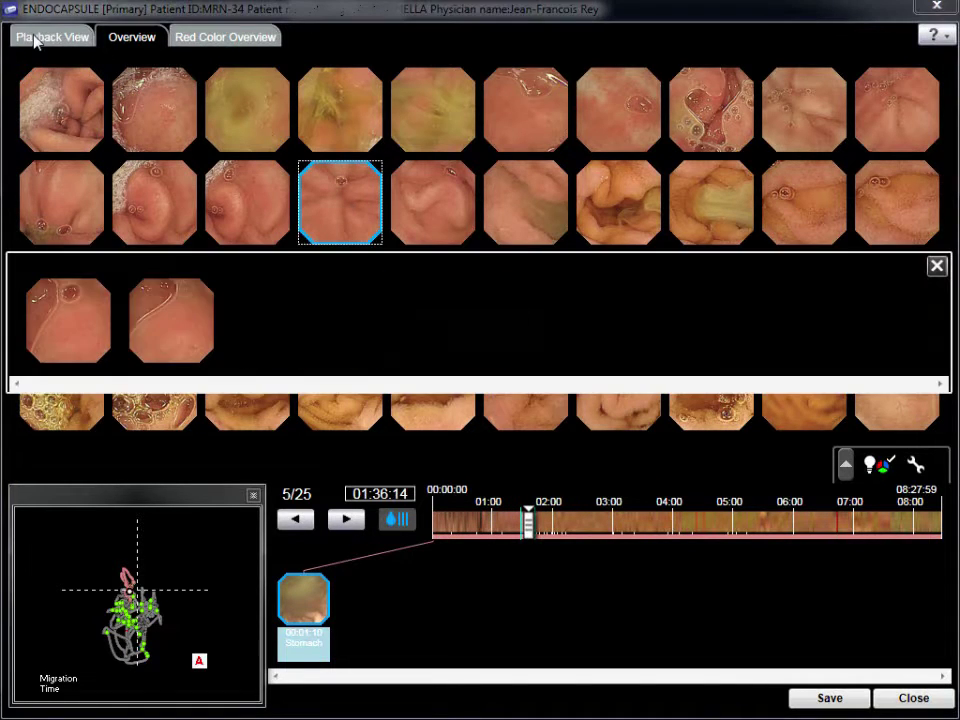
left_click(36, 40)
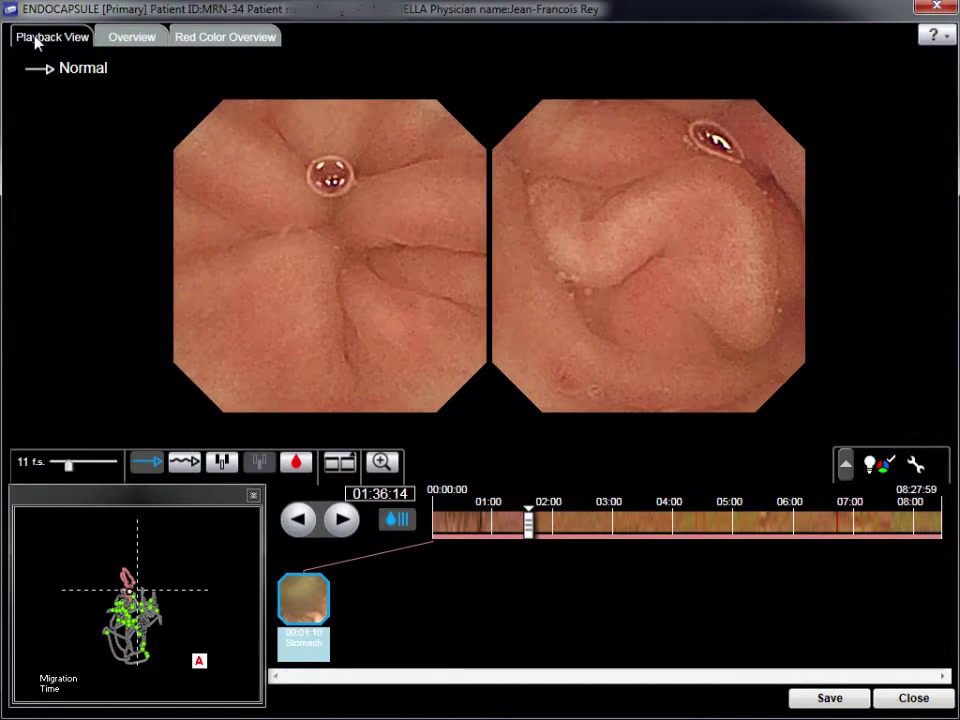
left_click(342, 530)
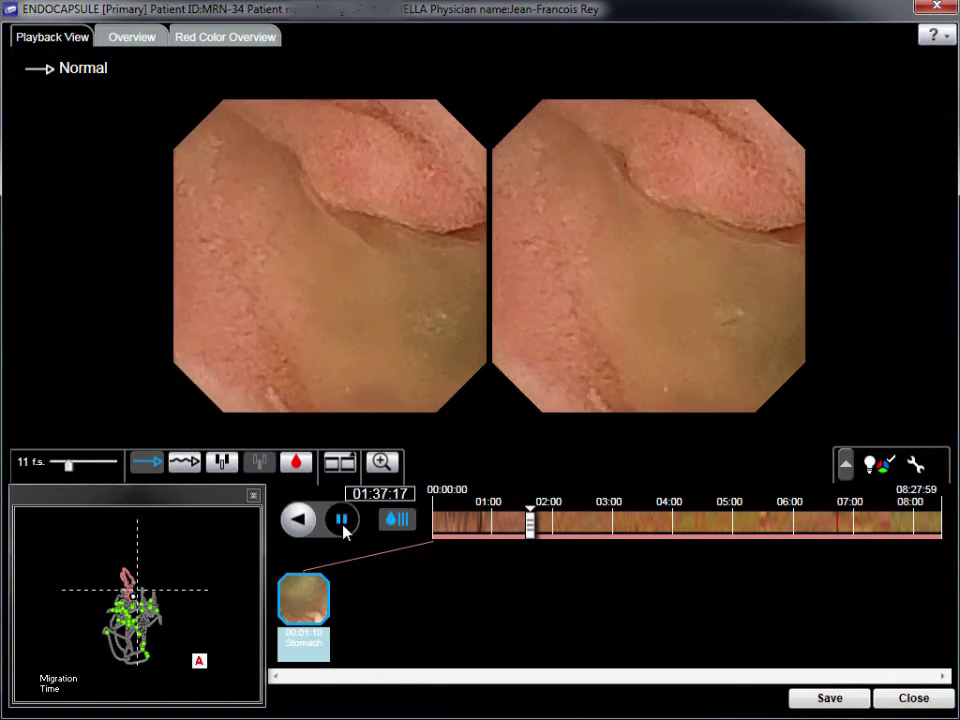
left_click(343, 521)
Mark the 01:37:20 frame as First Image of Duodenum, then return to the Overview.
right_click(349, 334)
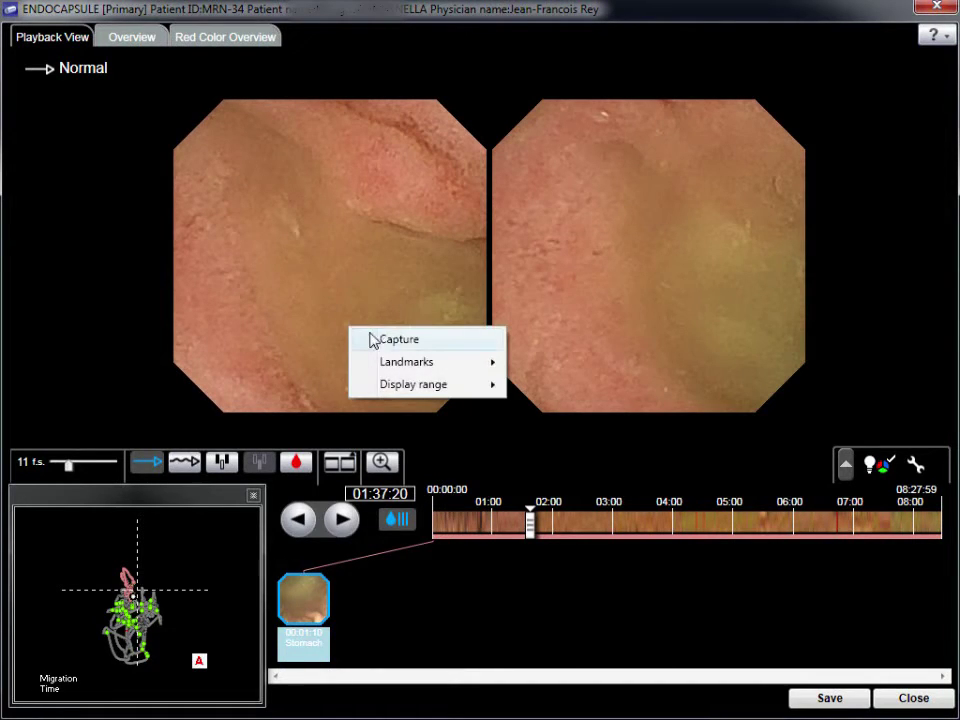
mouse_move(489, 373)
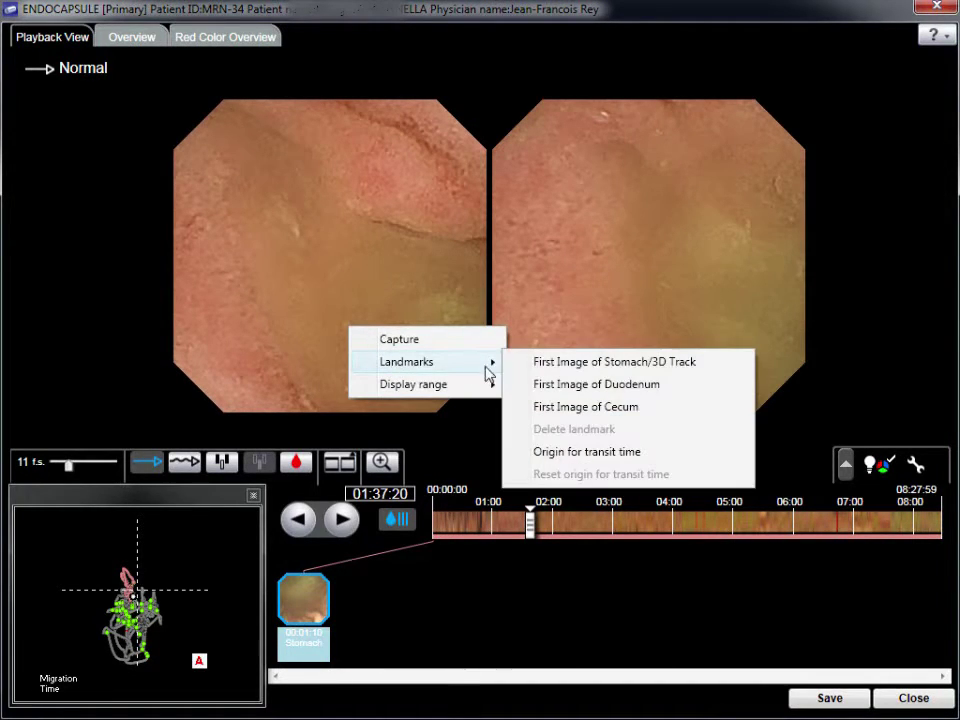
left_click(572, 400)
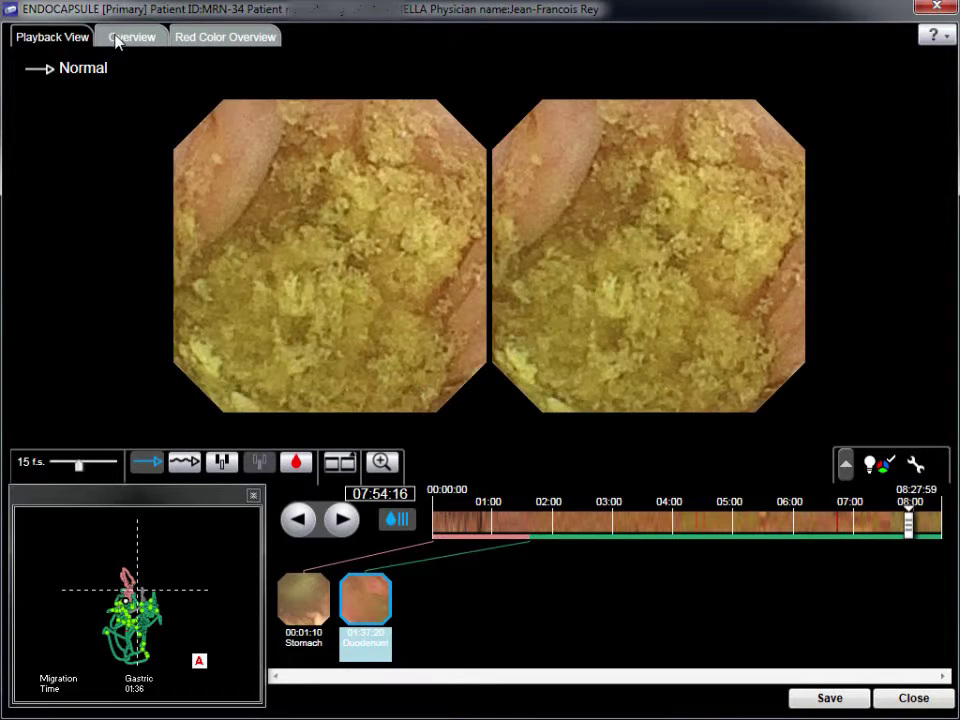
left_click(118, 38)
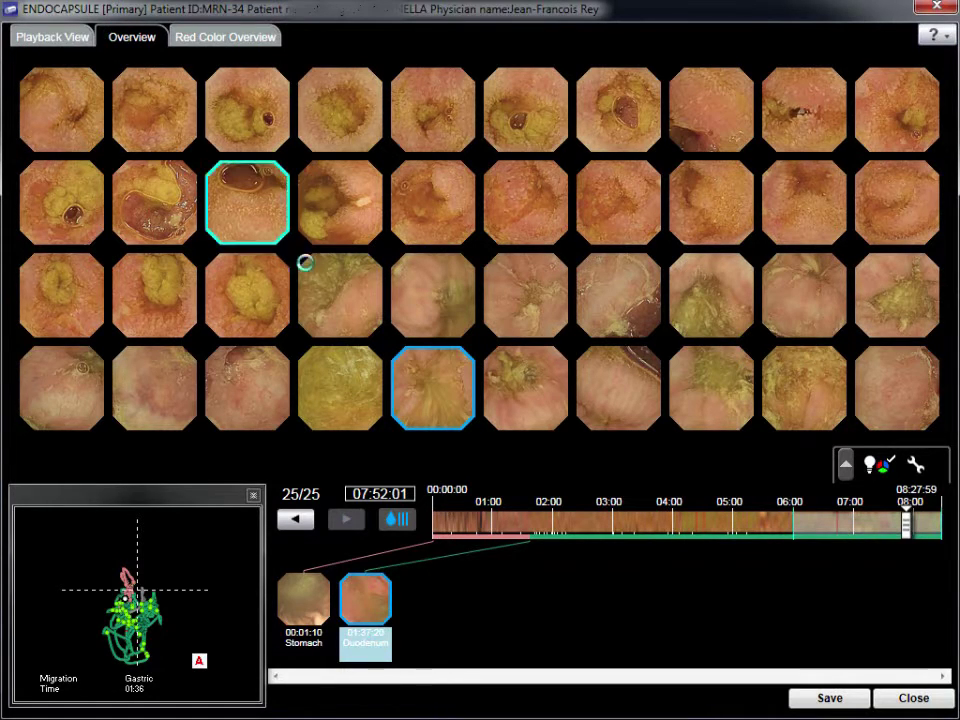
Play the row-3 yellow lesion frames in reverse and pause at 07:39:43.
left_click(250, 290)
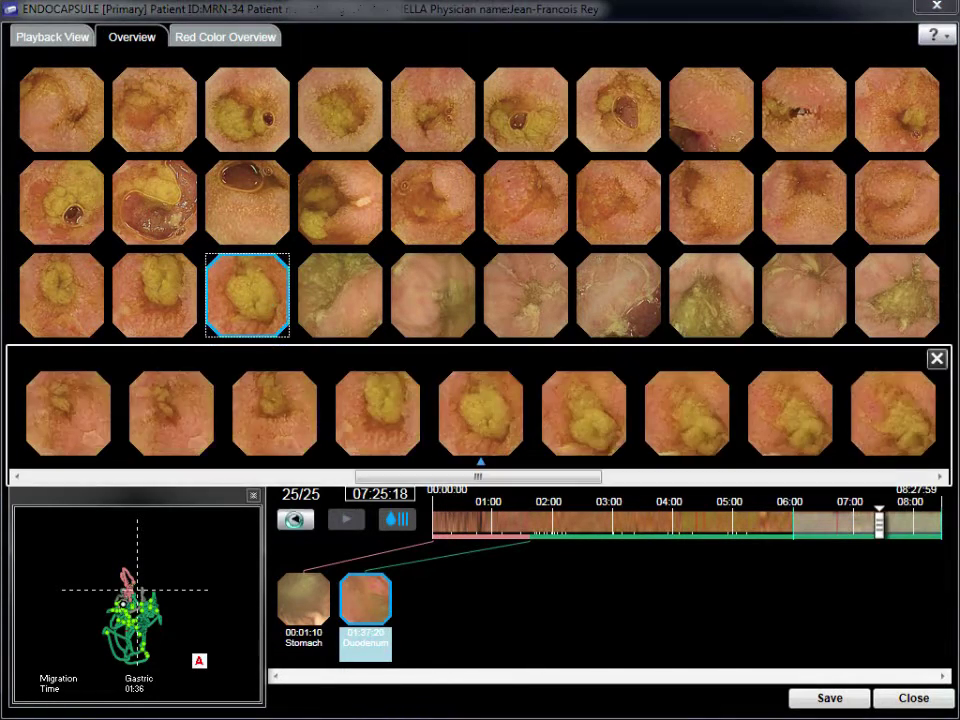
left_click(55, 37)
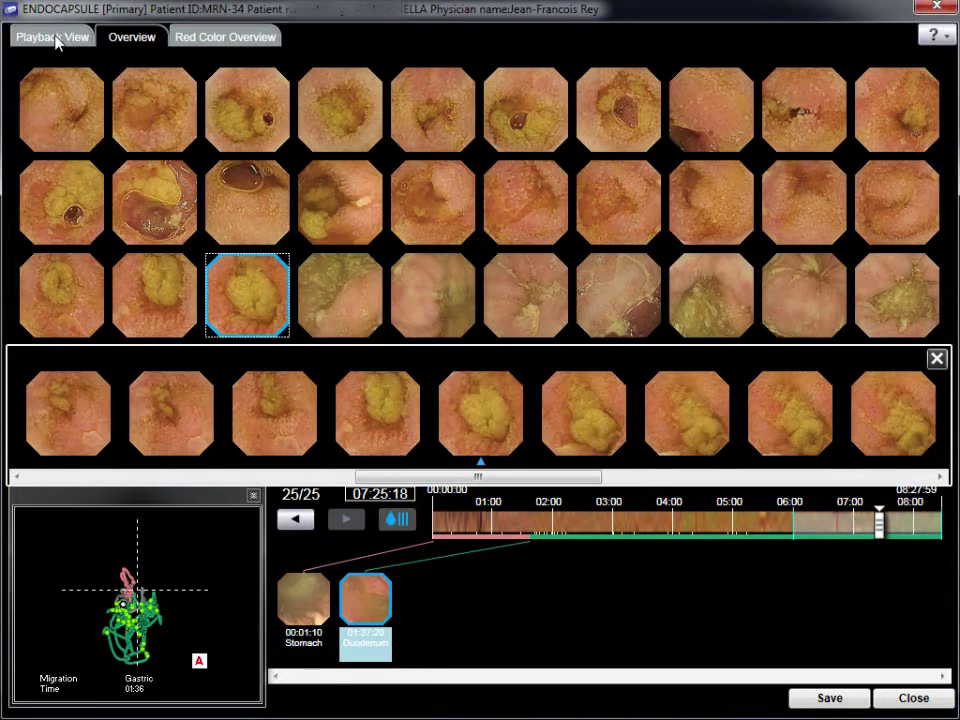
left_click(343, 518)
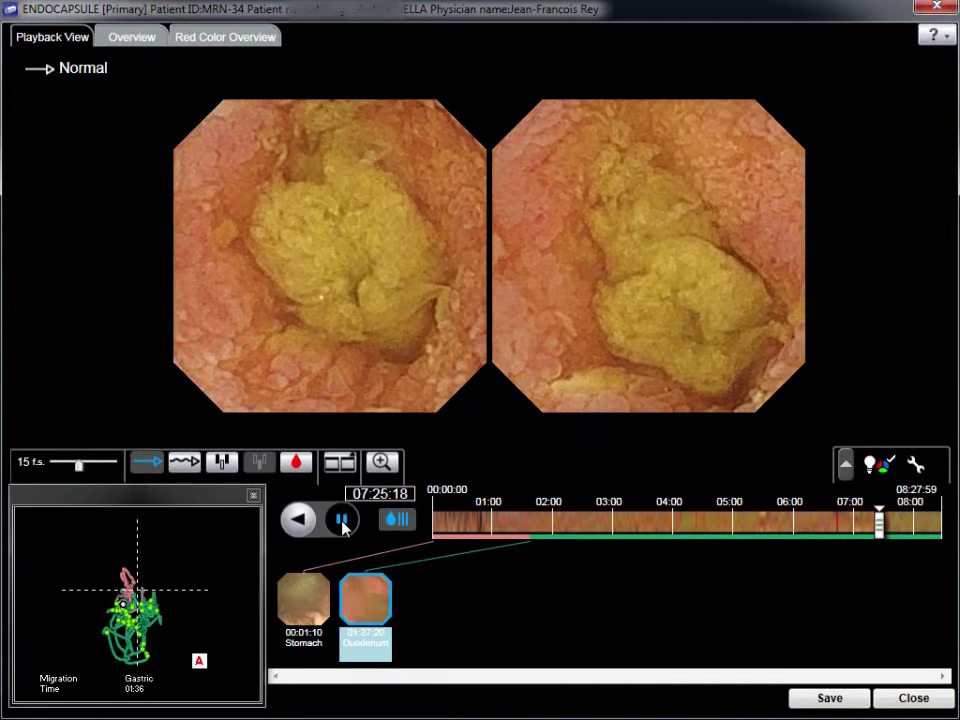
left_click(298, 518)
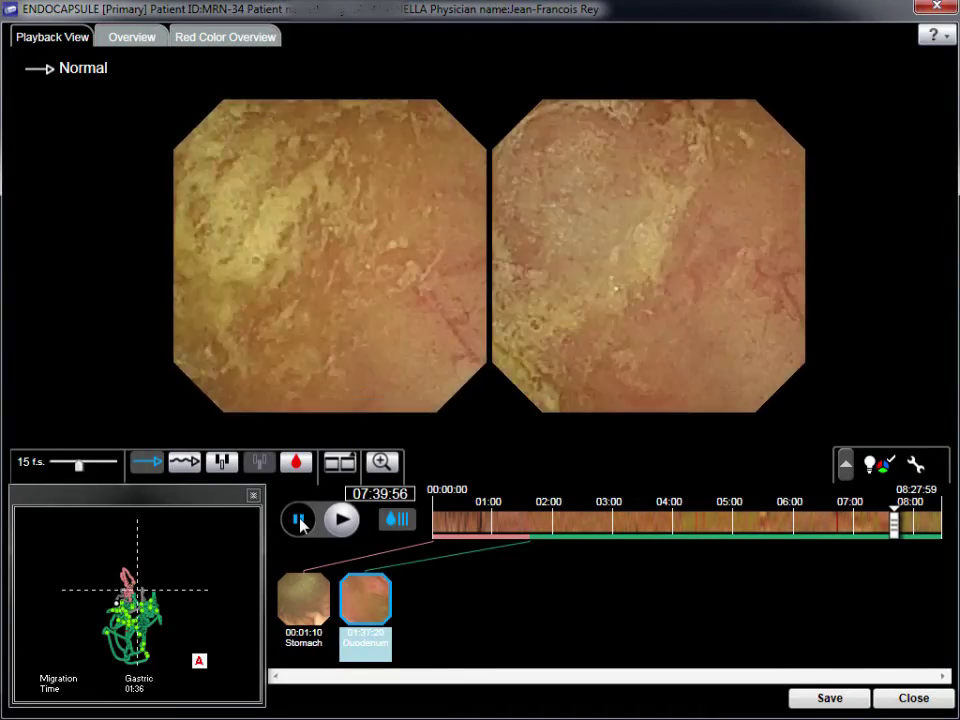
left_click(300, 521)
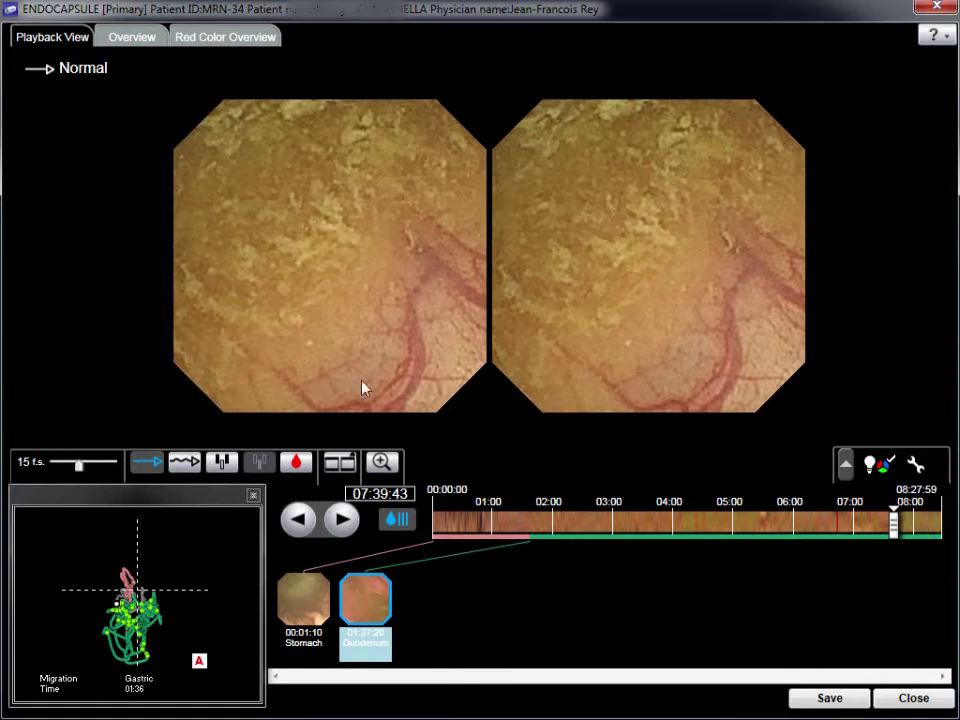
right_click(377, 344)
Mark the 07:39:43 frame as First Image of Cecum, then return to the Overview.
mouse_move(428, 384)
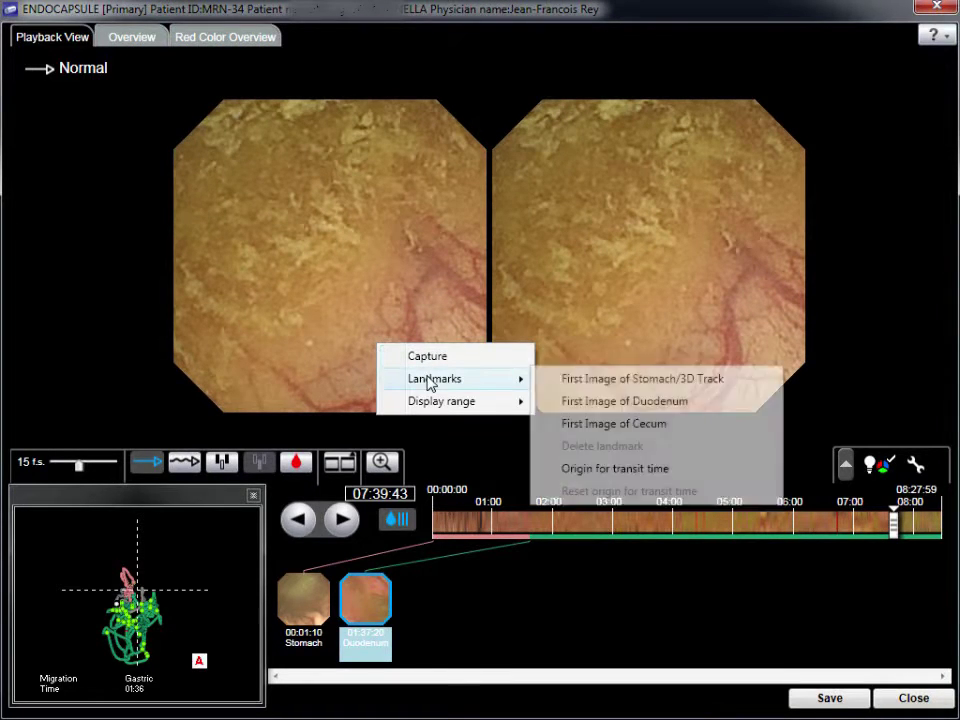
left_click(613, 428)
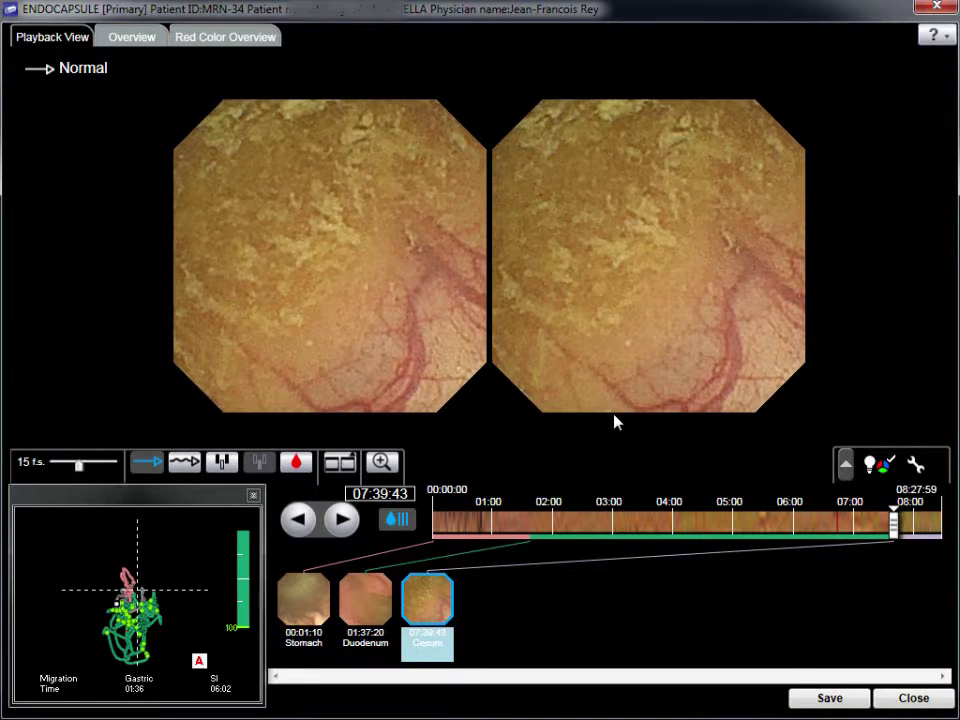
left_click(129, 39)
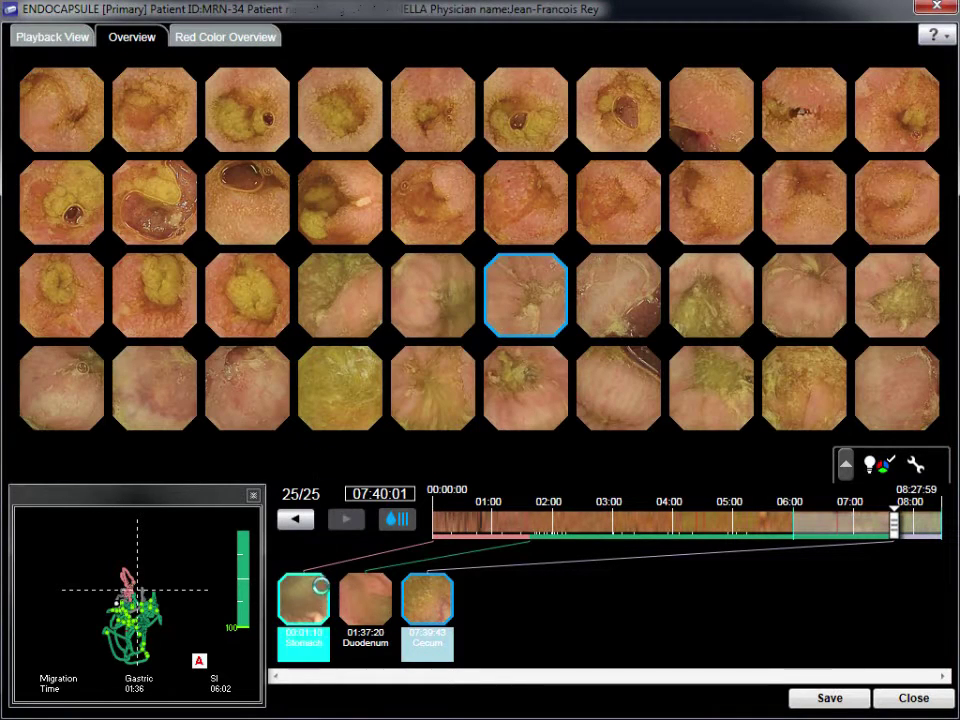
Check the Red Color Overview, then jump the Overview to the Stomach landmark at 00:01:11.
left_click(229, 38)
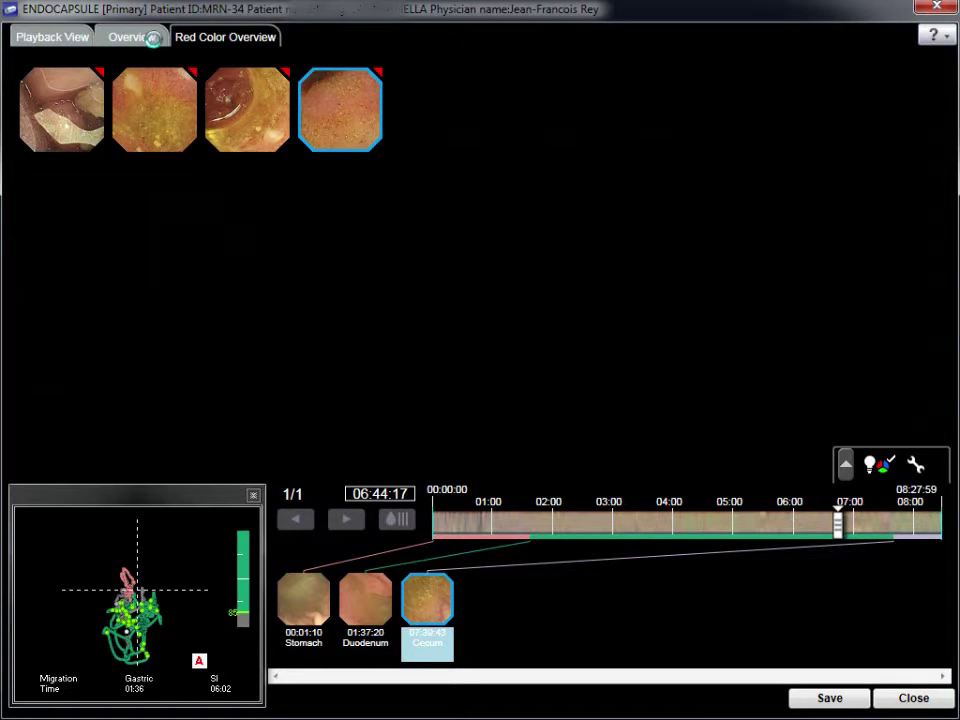
left_click(107, 34)
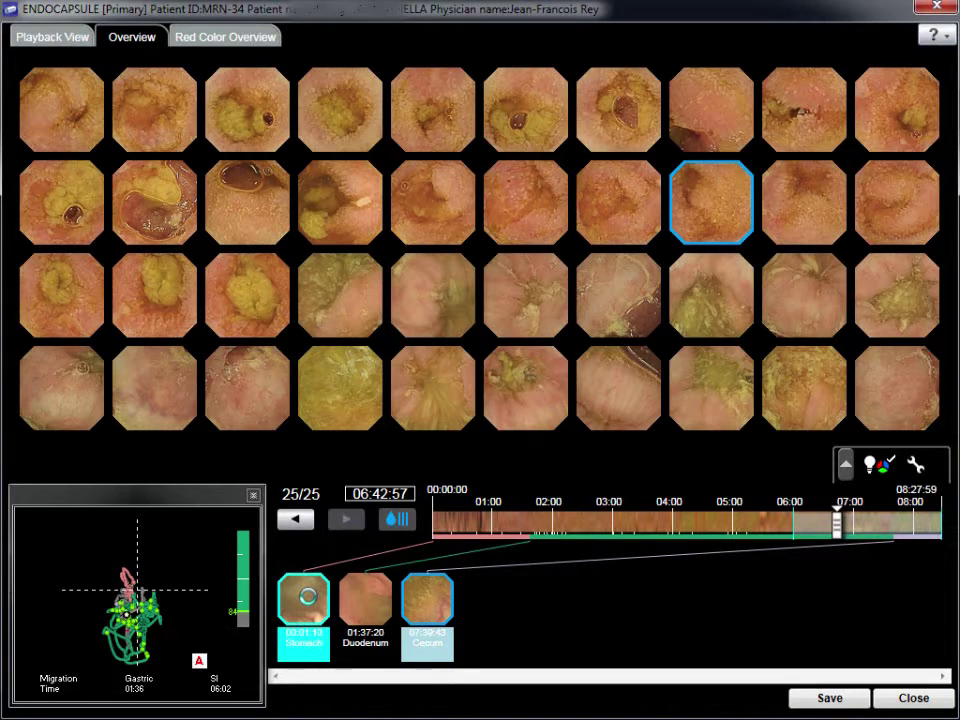
left_click(308, 597)
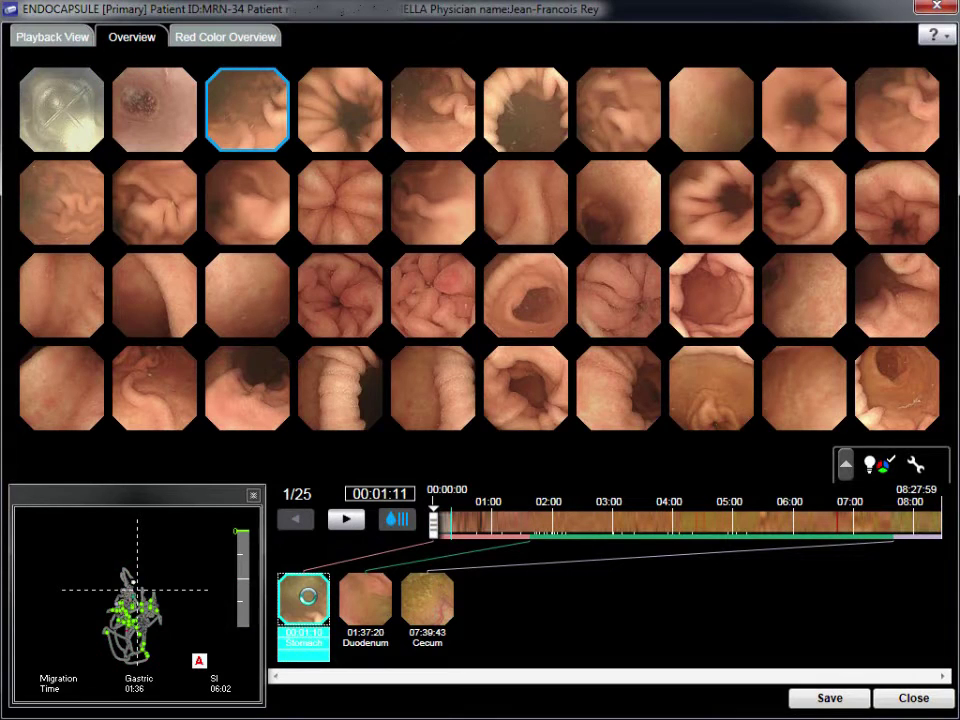
Play from the Duodenum landmark, then reverse and stop at 03:37:16.
left_click(344, 597)
double_click(346, 586)
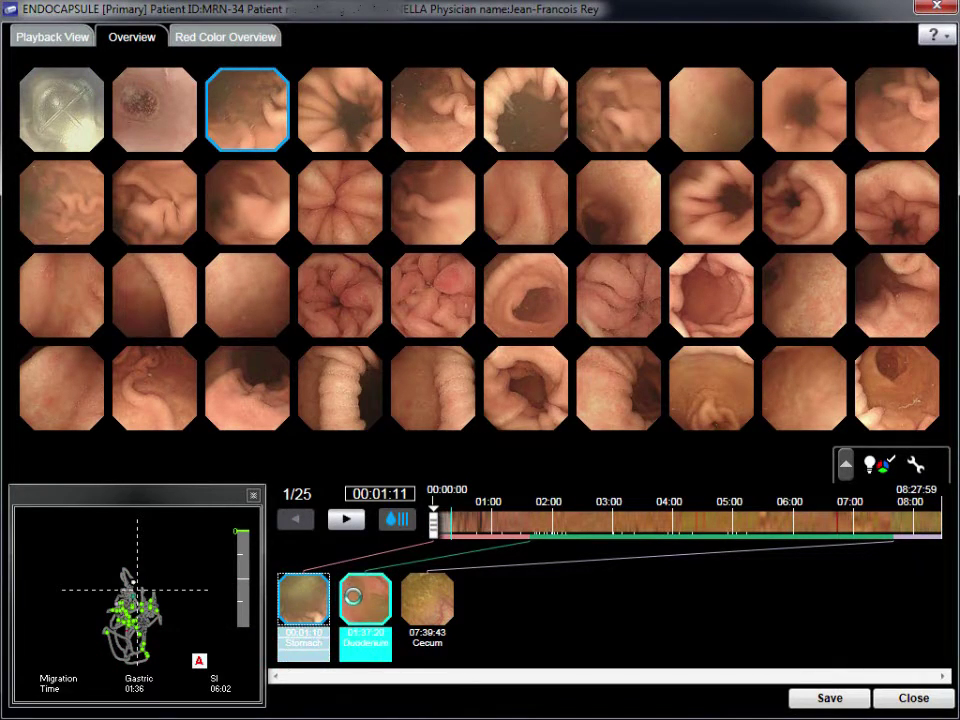
left_click(342, 519)
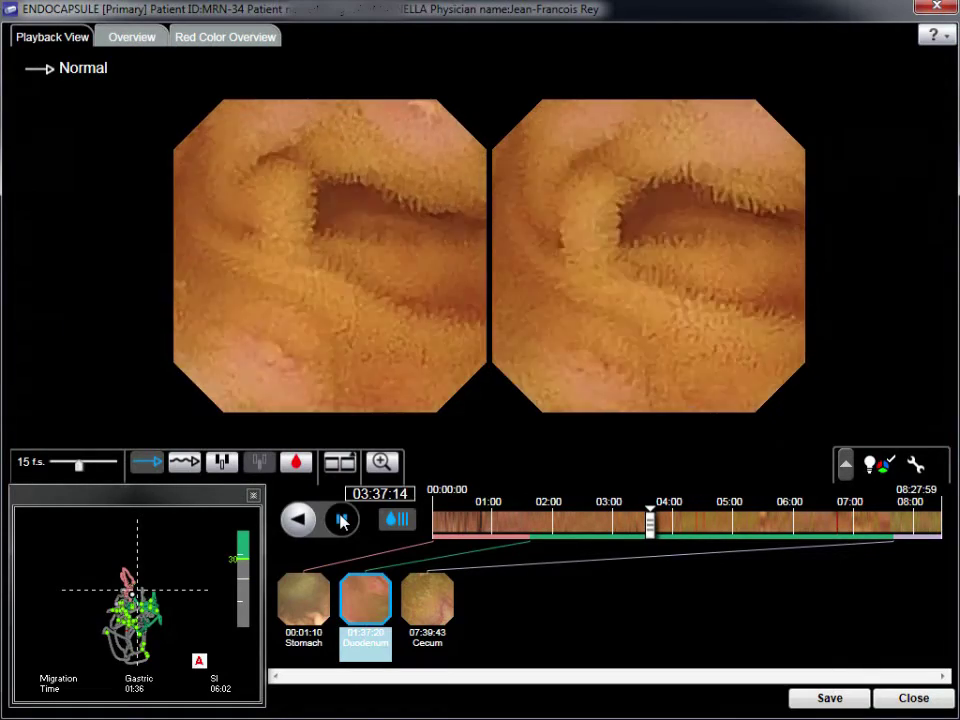
left_click(297, 521)
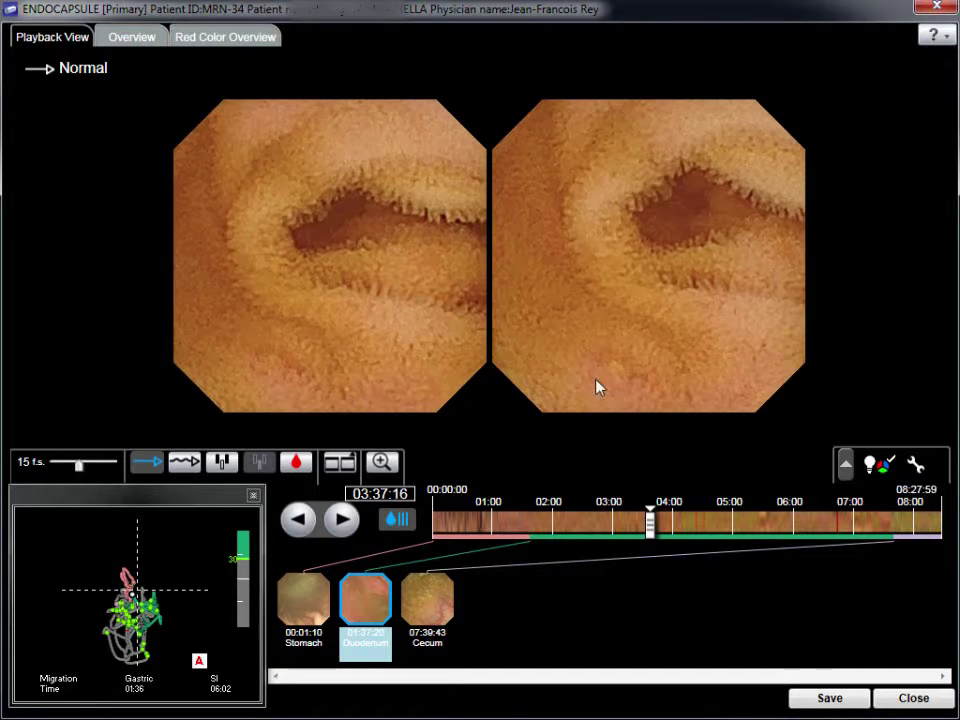
right_click(644, 362)
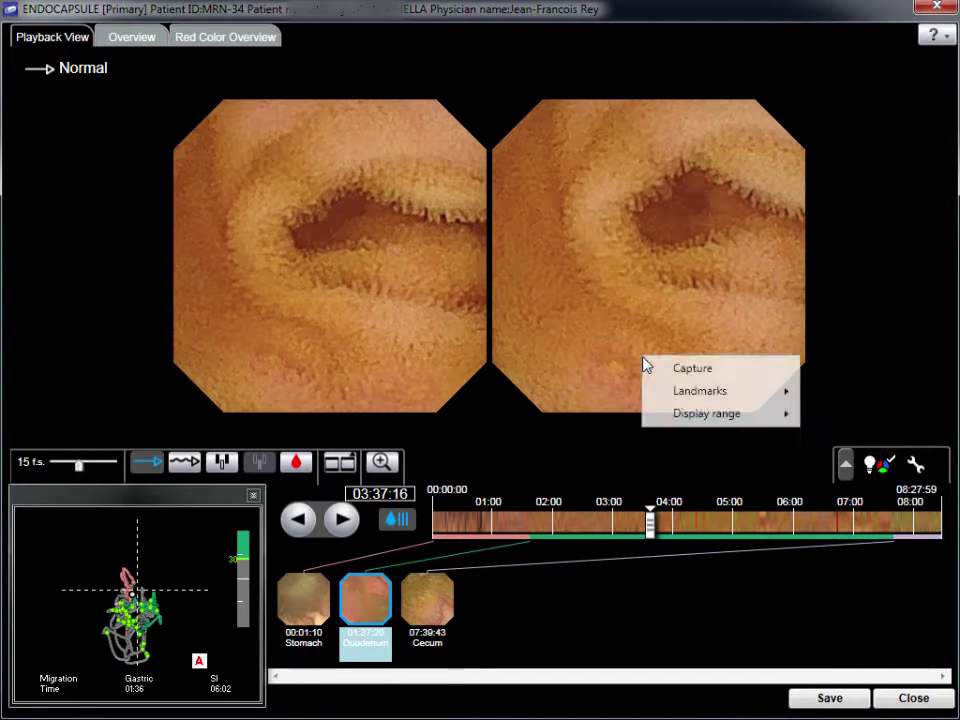
Capture the 03:37:17 frame, then play on and pause at 03:45:25.
left_click(690, 369)
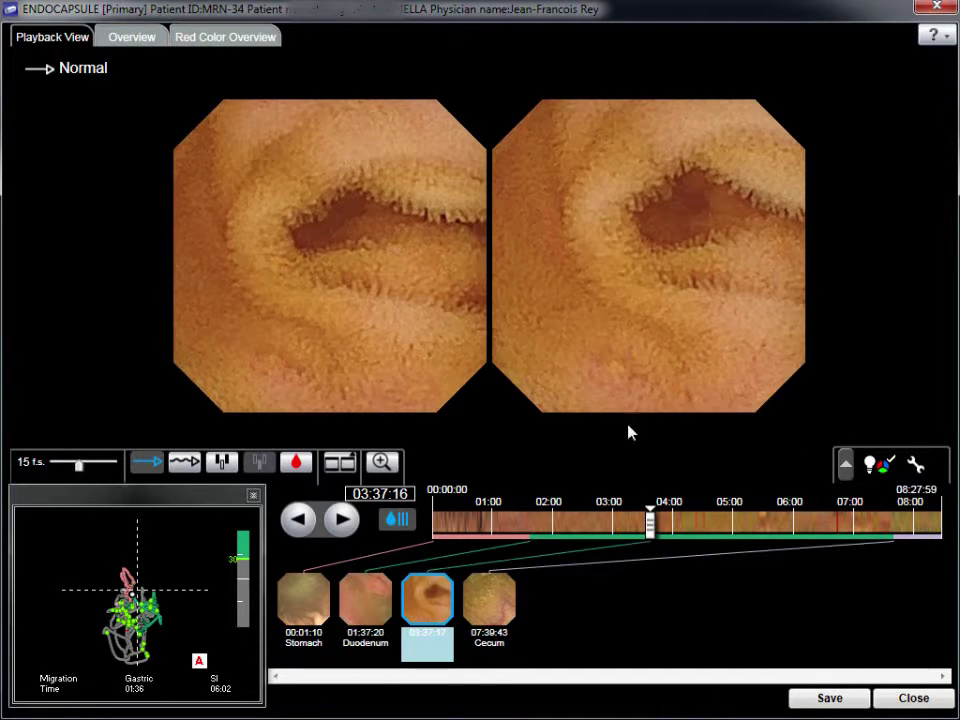
left_click(344, 521)
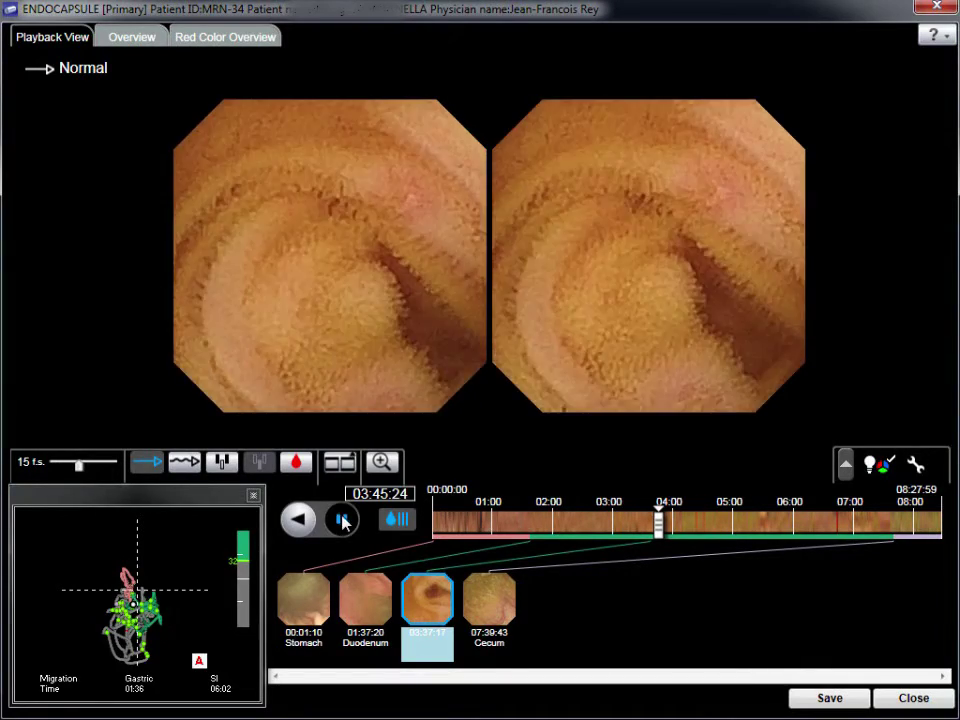
left_click(341, 520)
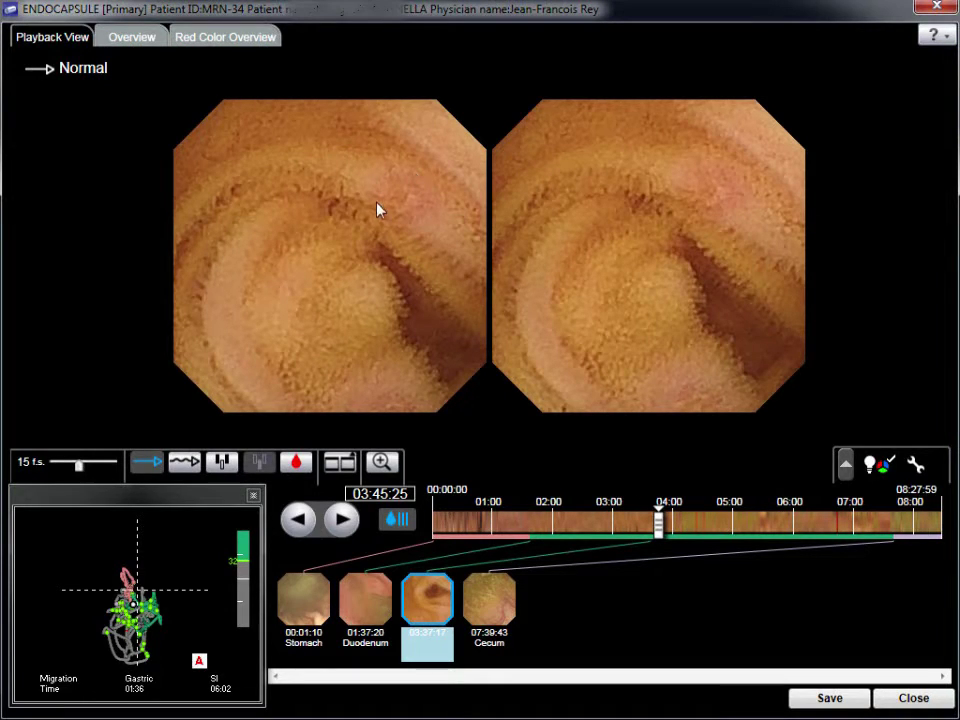
Capture the frames at 03:45:25 and 03:46:00 from the right-click menu.
right_click(682, 237)
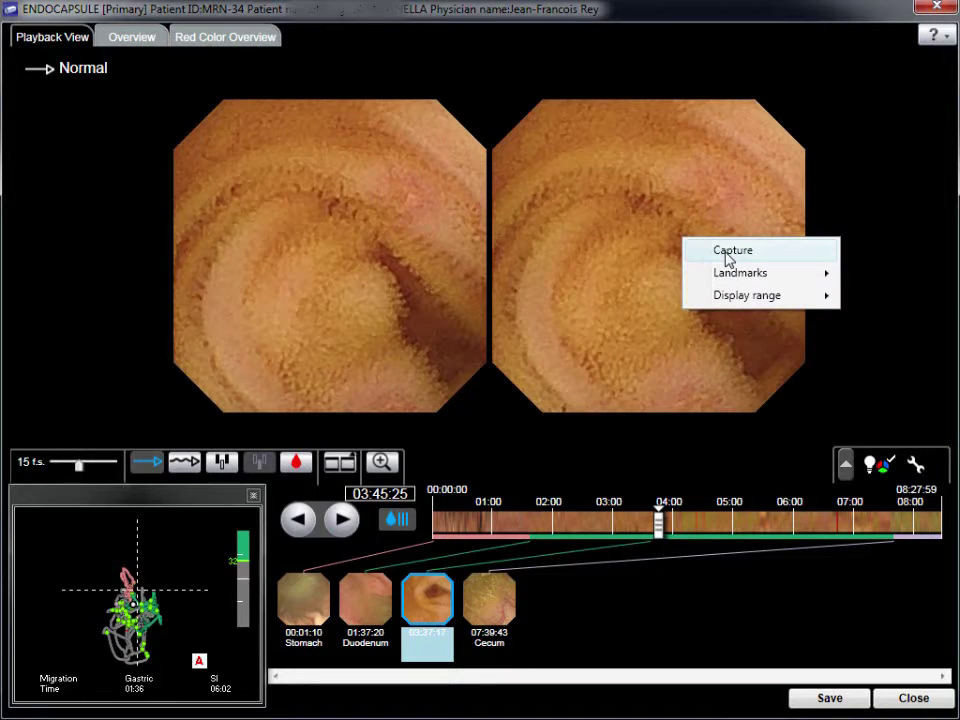
left_click(730, 250)
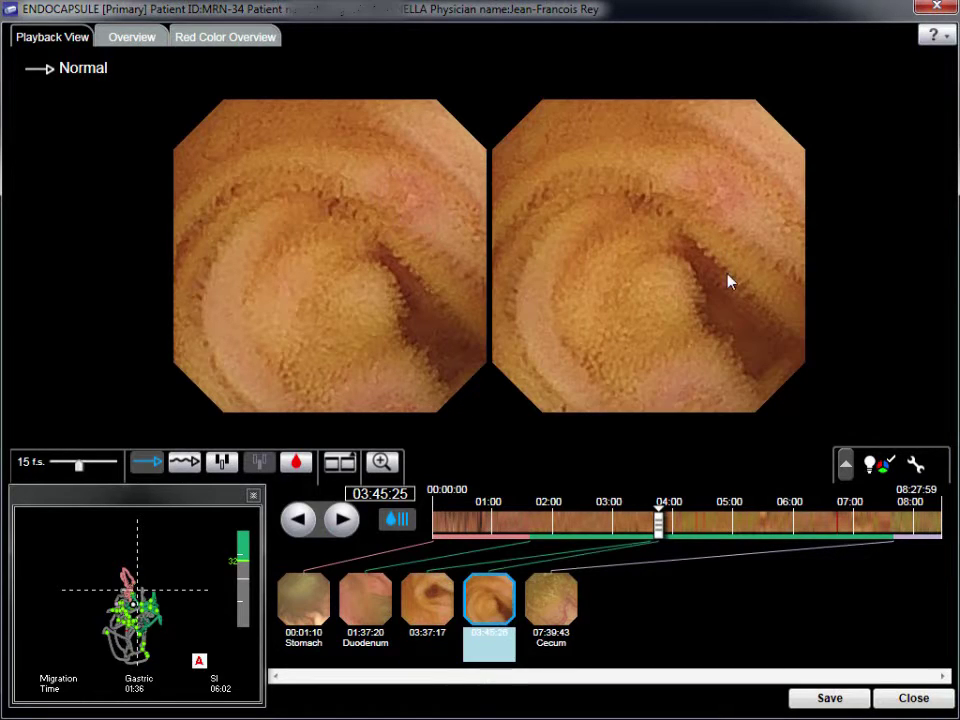
left_click(342, 519)
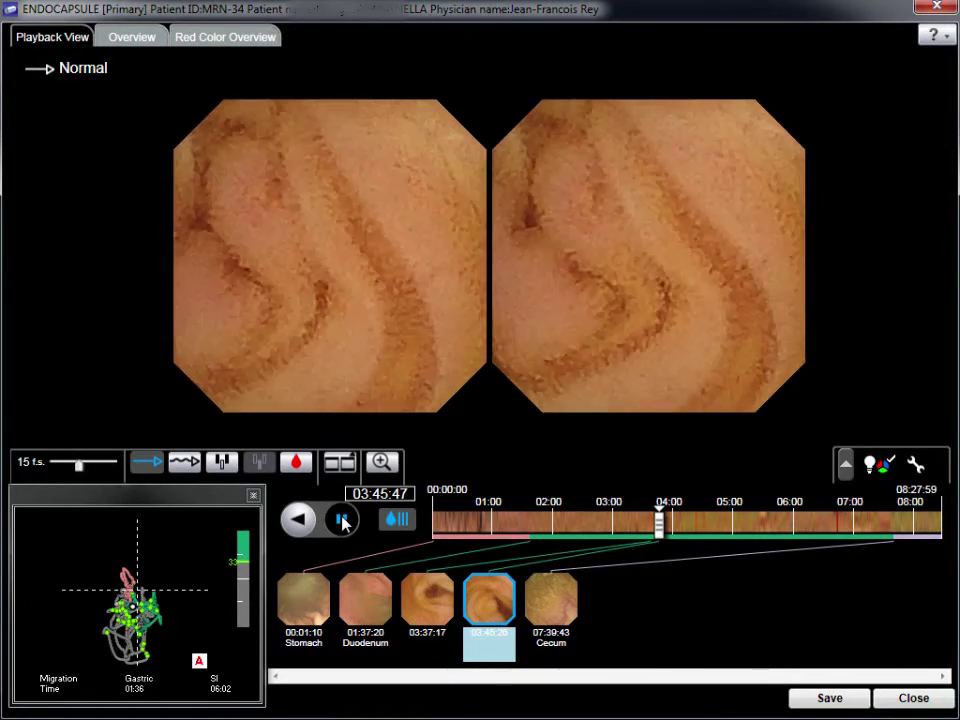
left_click(342, 519)
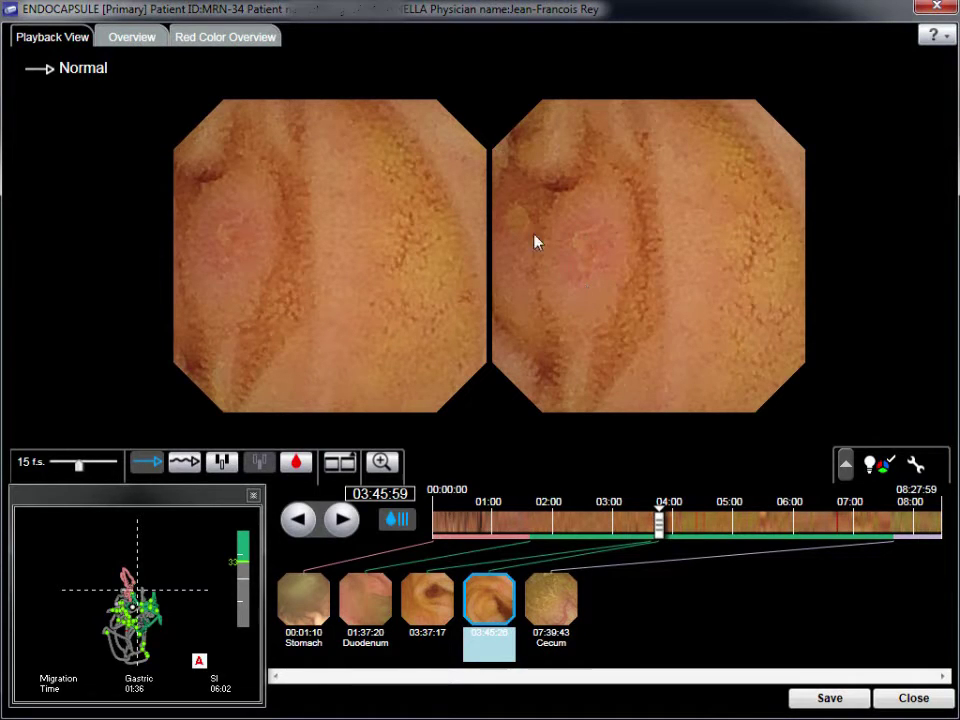
right_click(604, 240)
left_click(645, 249)
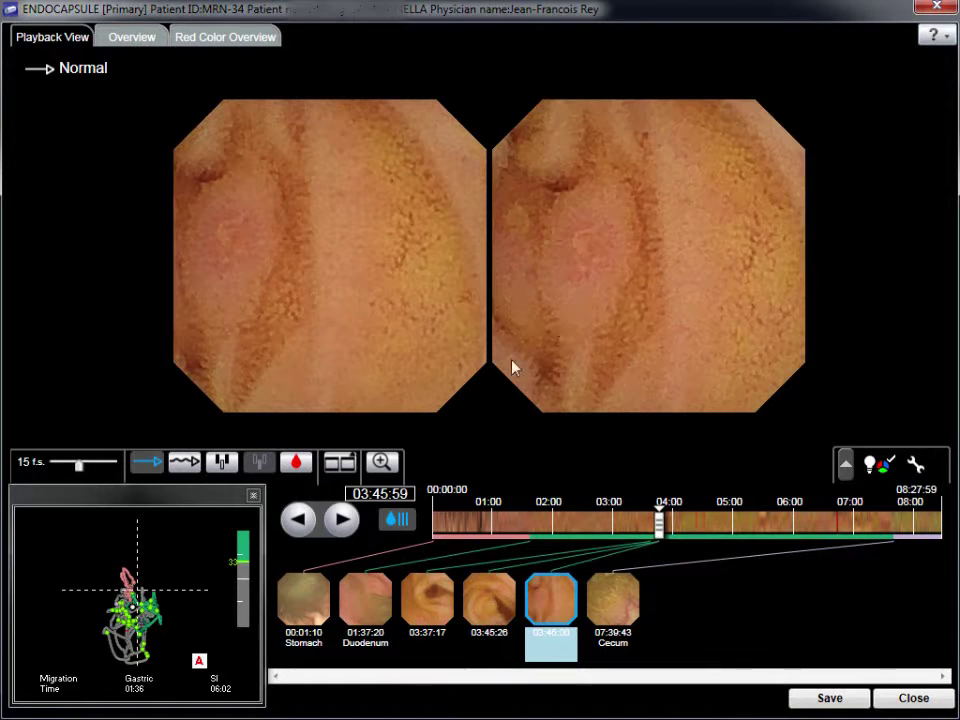
Play forward, then reverse to stop on the debris-covered frame at 04:02:40.
left_click(342, 519)
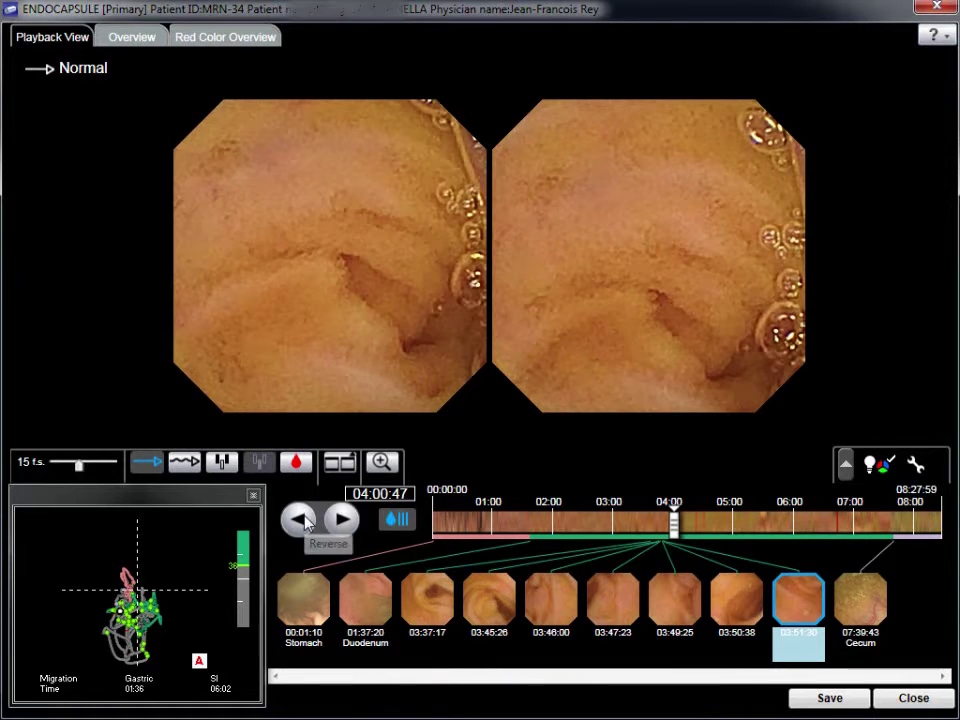
left_click(306, 524)
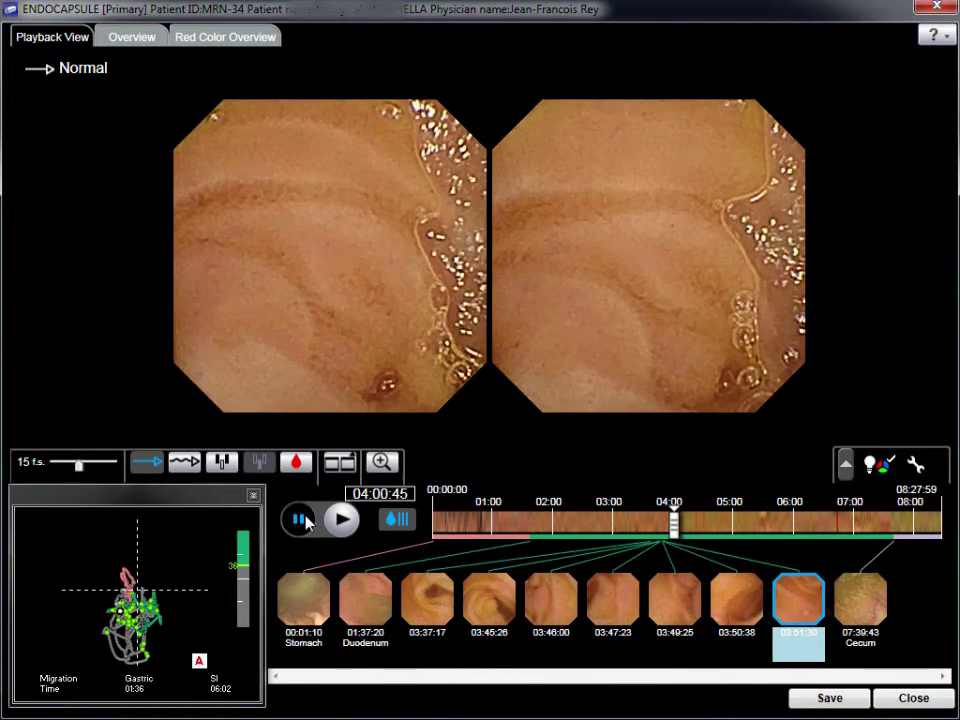
left_click(301, 520)
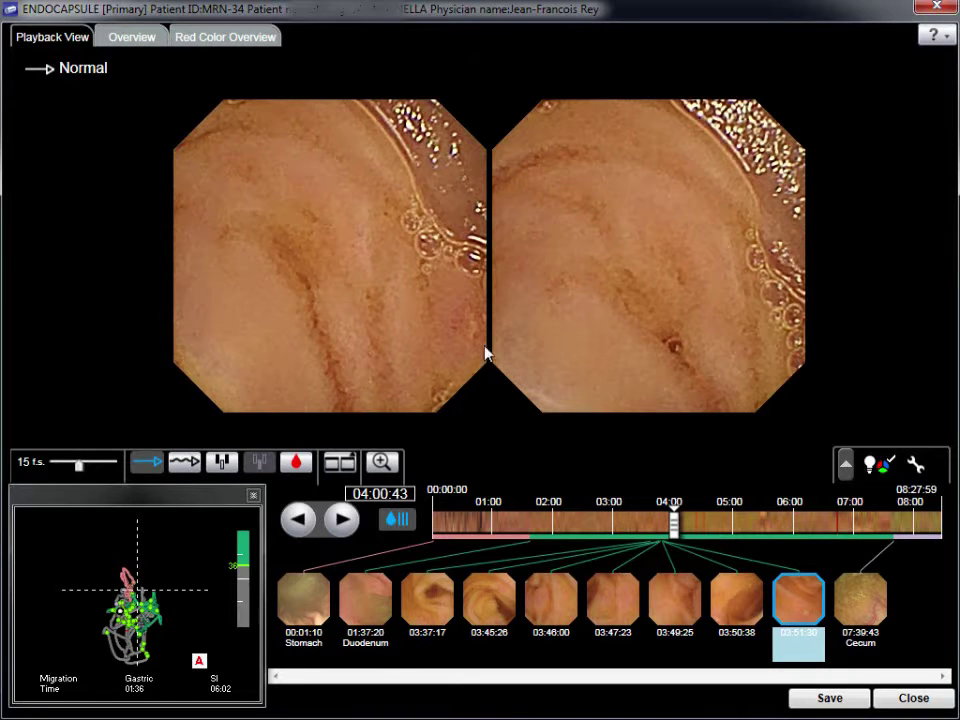
left_click(342, 521)
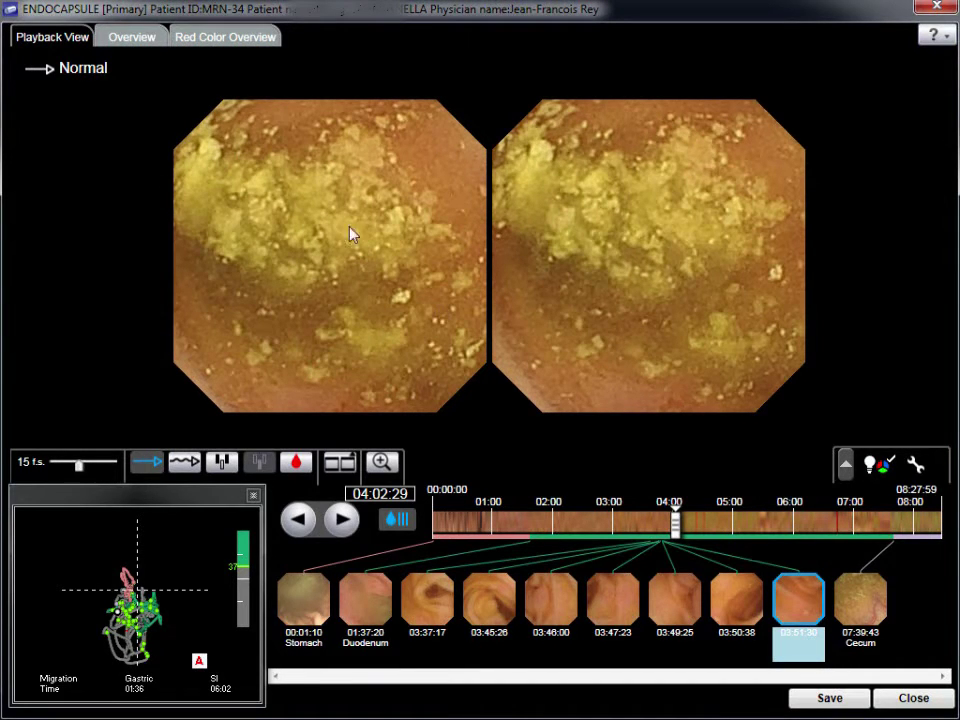
left_click(345, 528)
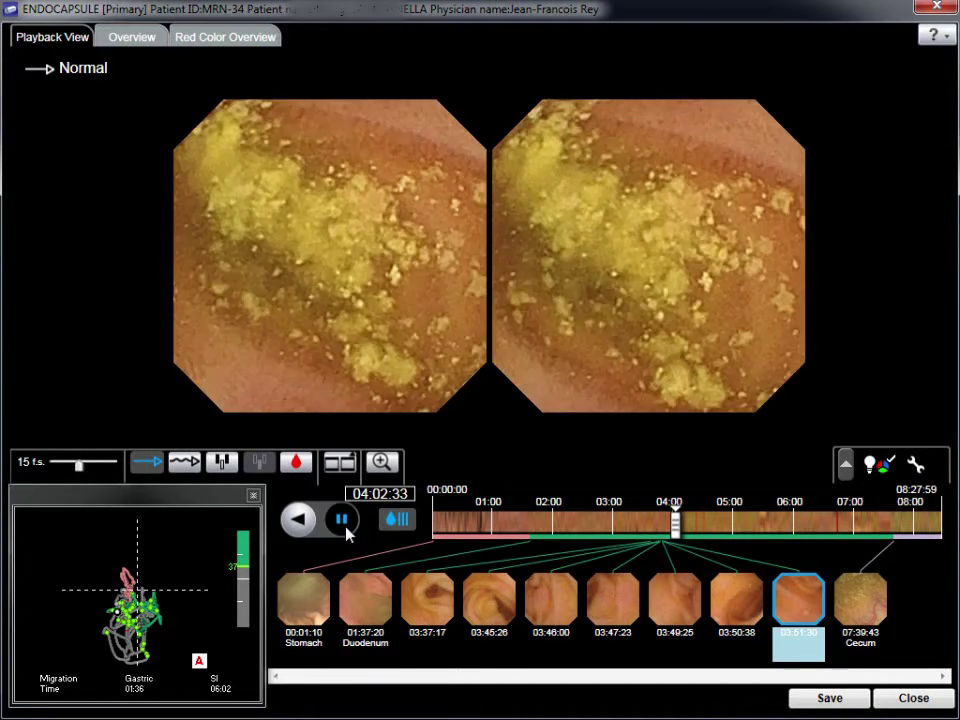
left_click(343, 527)
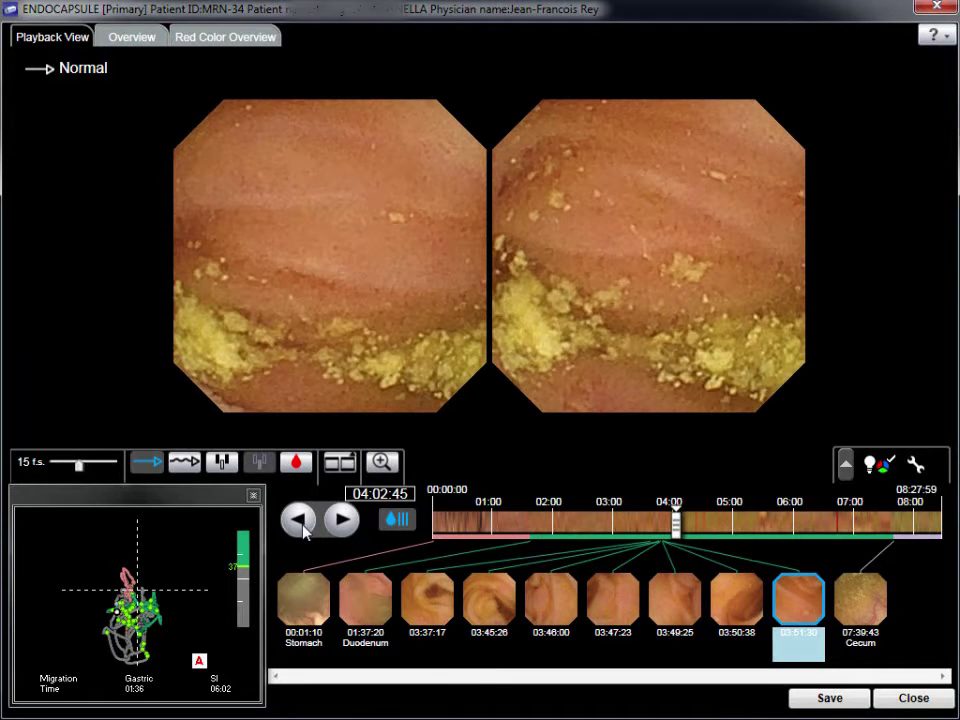
left_click(300, 522)
left_click(302, 524)
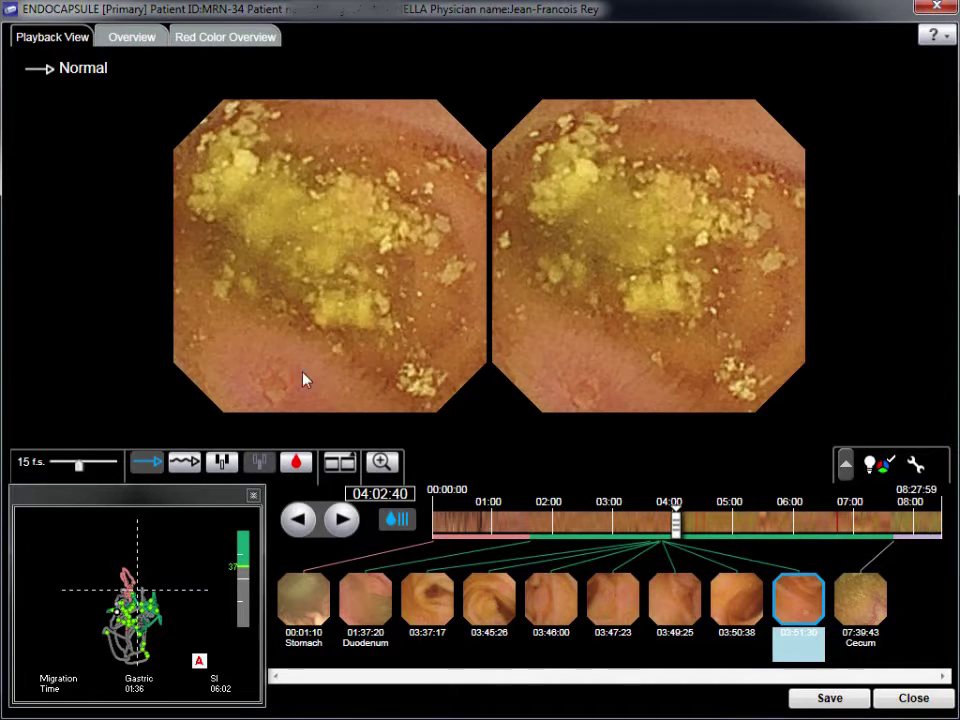
Capture the debris-covered frame at 04:02:40, then advance and pause at 04:08:54.
right_click(289, 393)
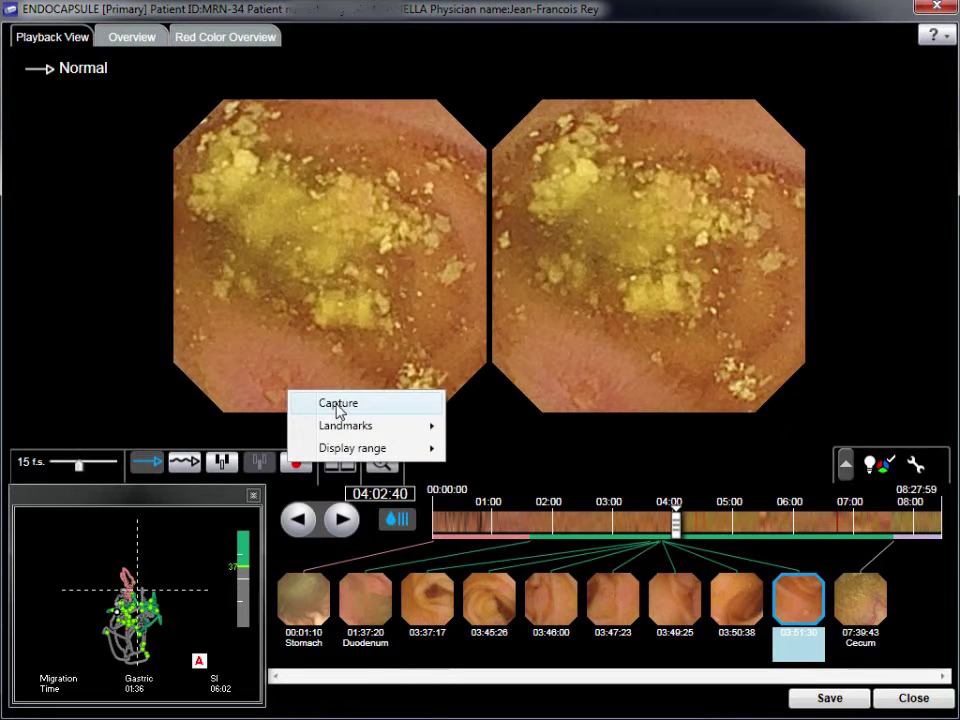
left_click(338, 404)
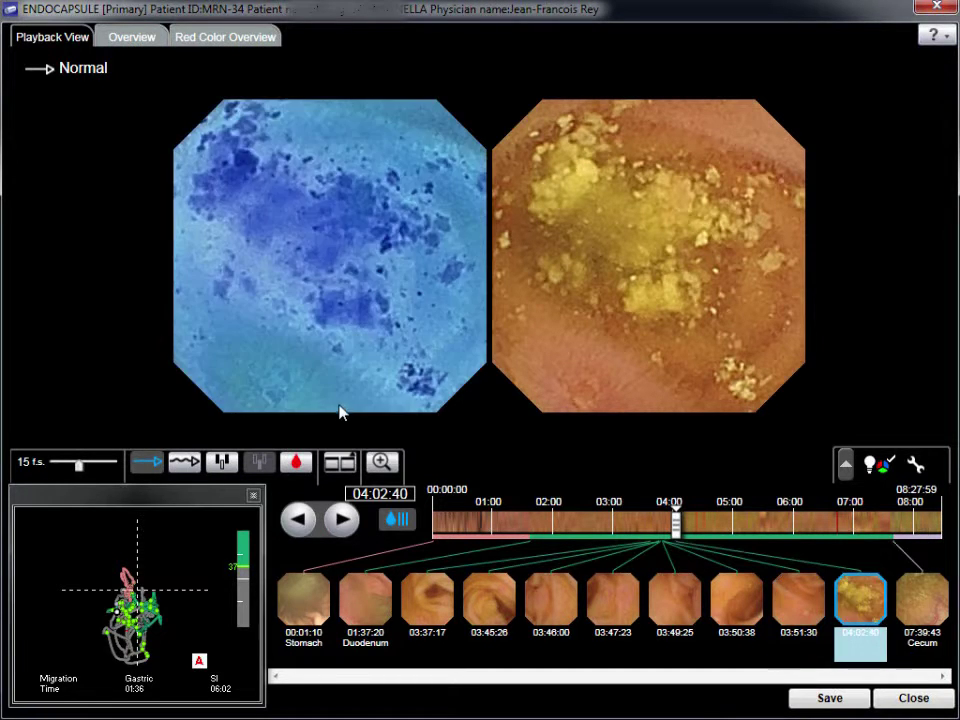
left_click(341, 519)
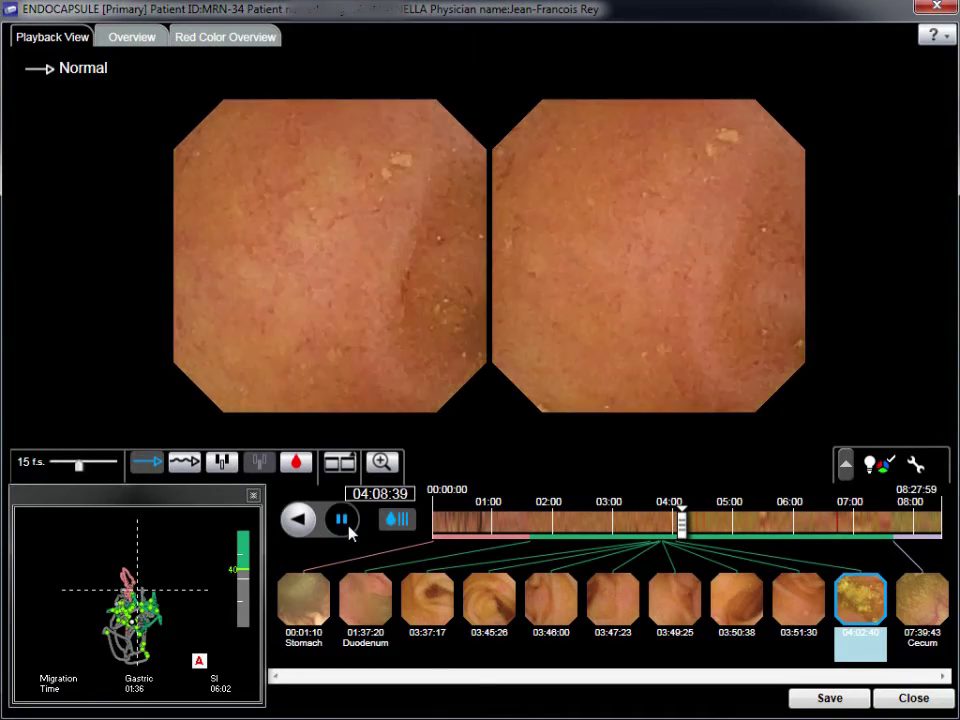
left_click(343, 521)
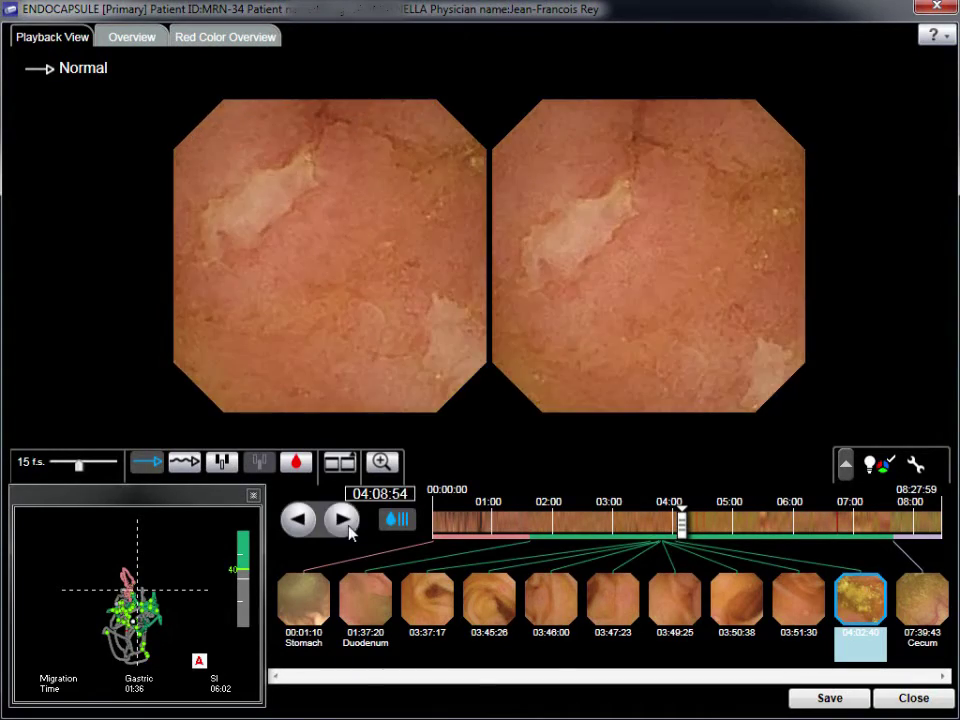
Capture the pale-patch frame at 04:08:55, then the frame at 04:09:08.
right_click(579, 259)
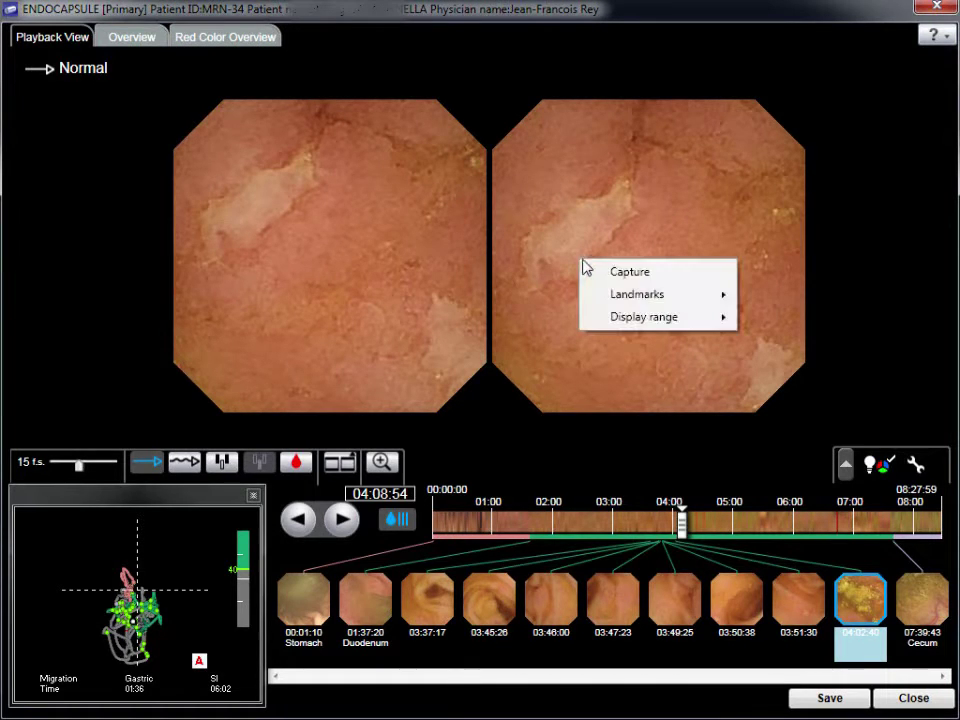
left_click(628, 272)
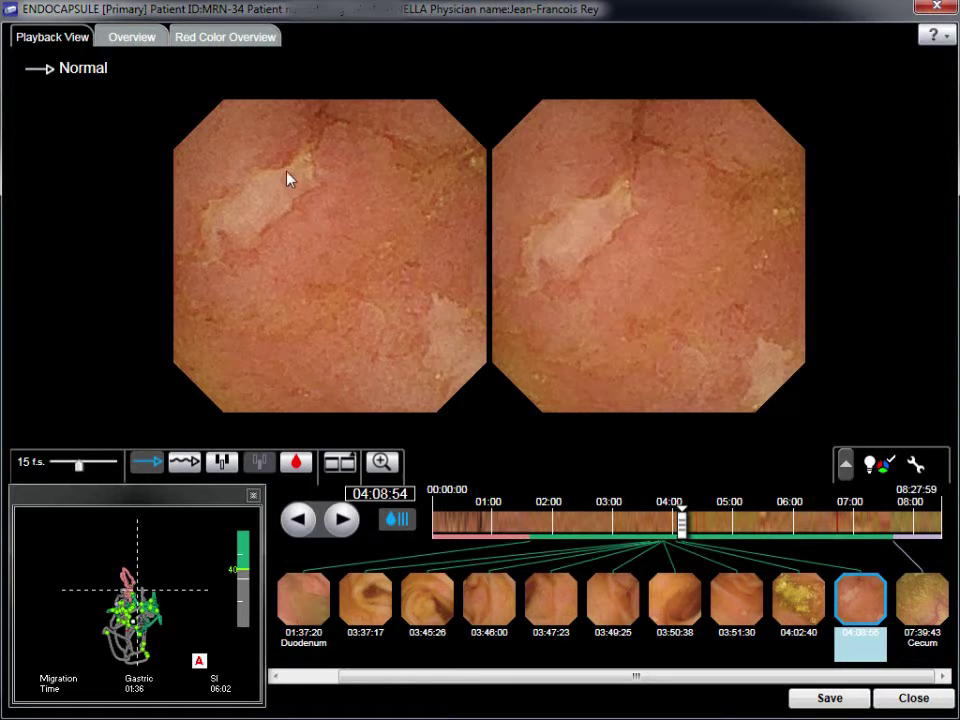
left_click(342, 530)
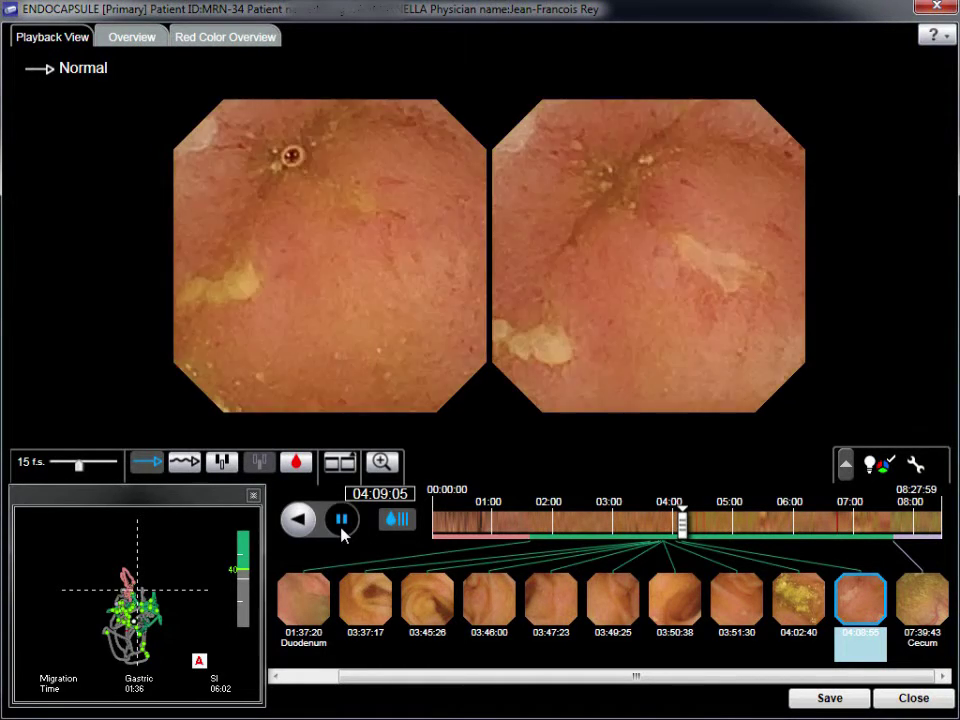
left_click(333, 530)
left_click(305, 527)
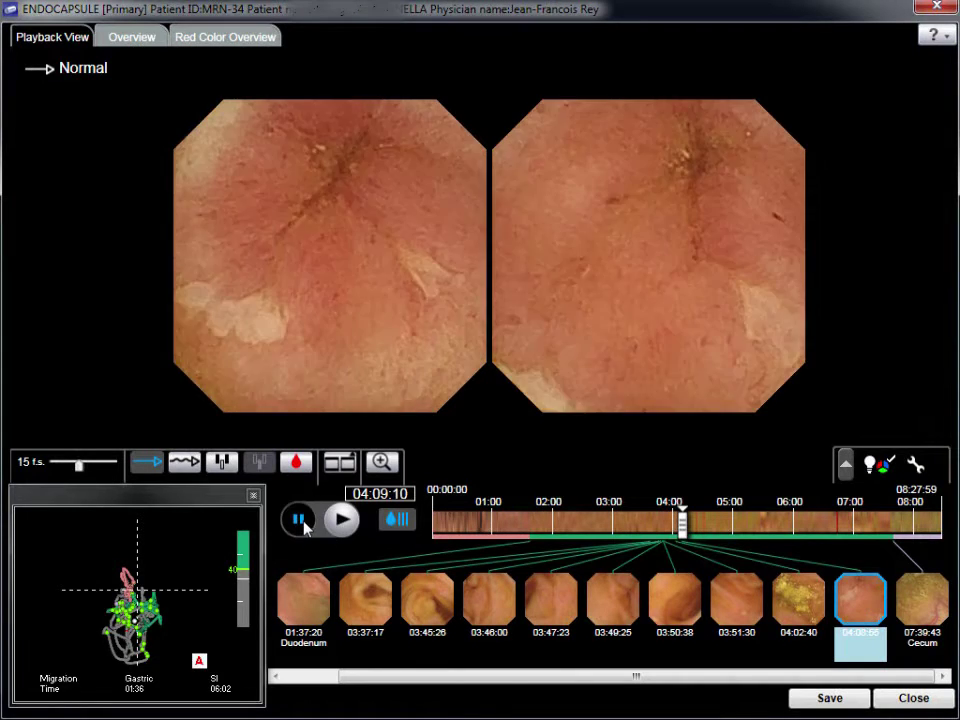
left_click(306, 528)
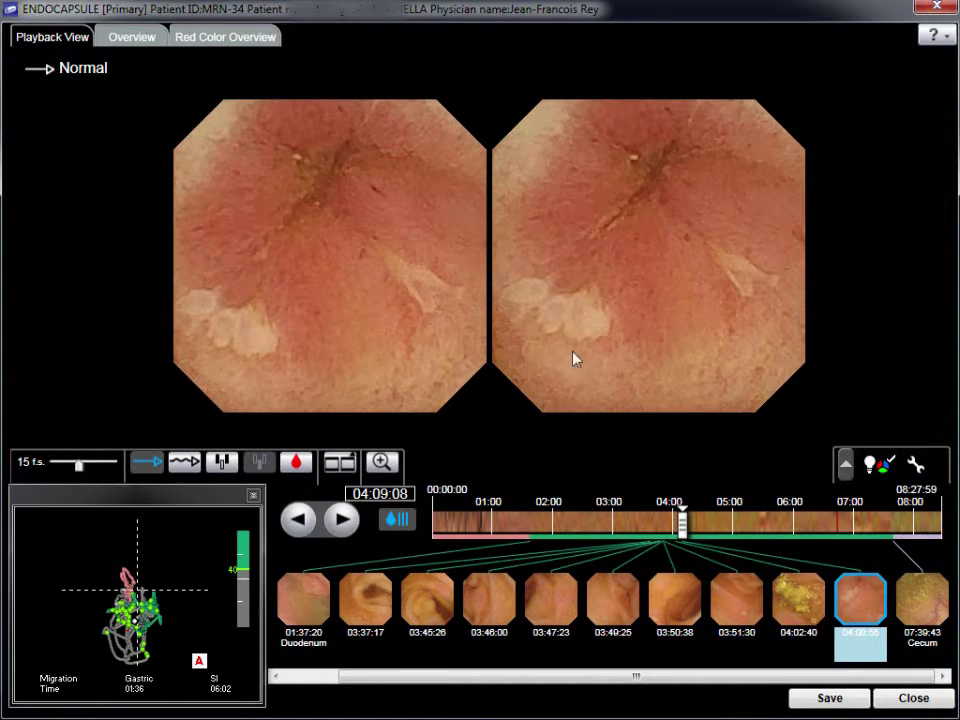
right_click(612, 321)
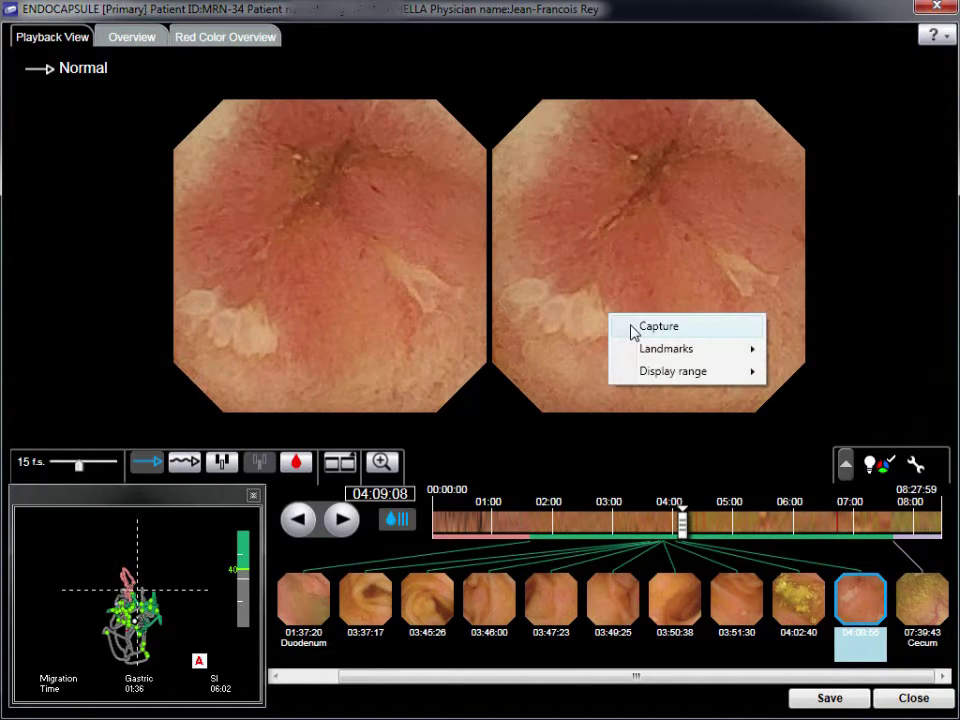
left_click(633, 328)
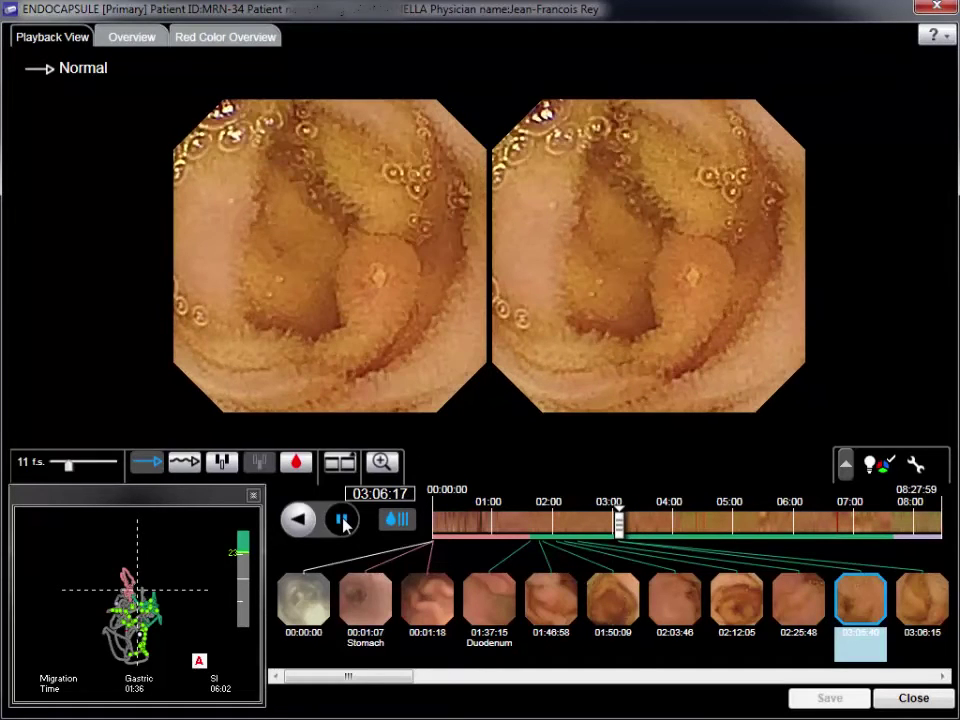
Pause, rewind the exam to 02:59:35, and switch review to Express-selected mode.
left_click(341, 519)
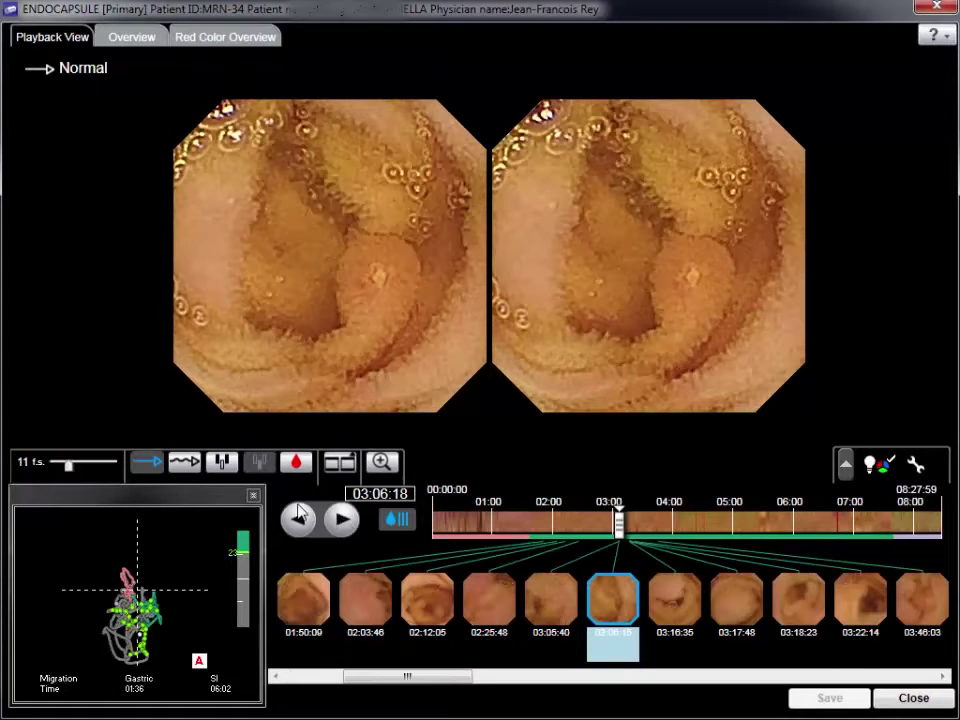
left_click_drag(618, 533, 613, 533)
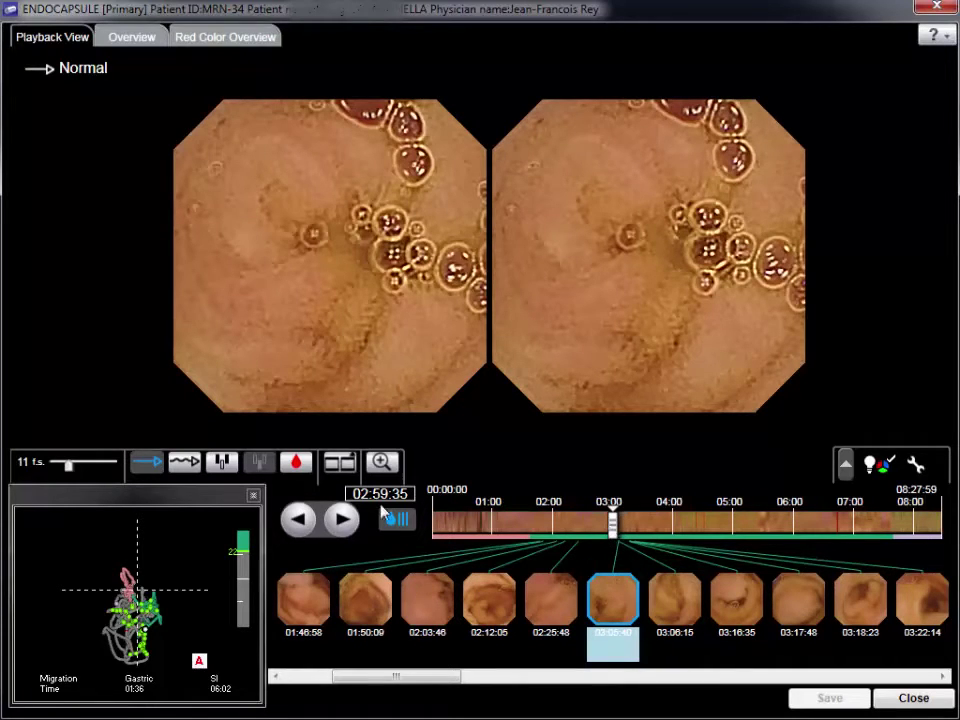
left_click(222, 462)
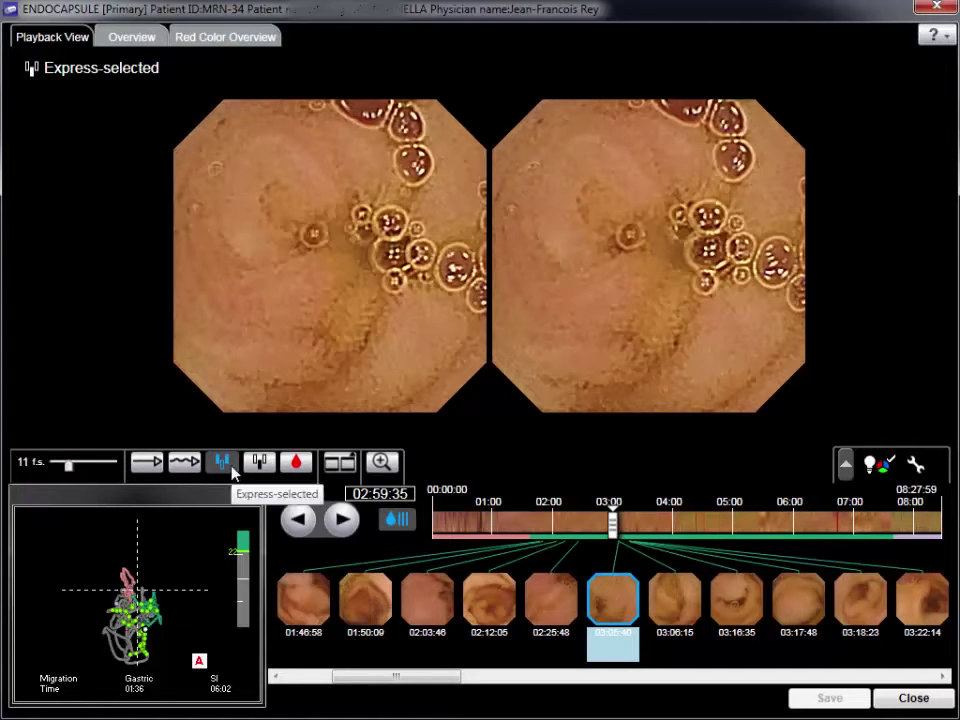
Play the exam in Express-selected mode, then show the Overview thumbnail grid.
left_click(342, 519)
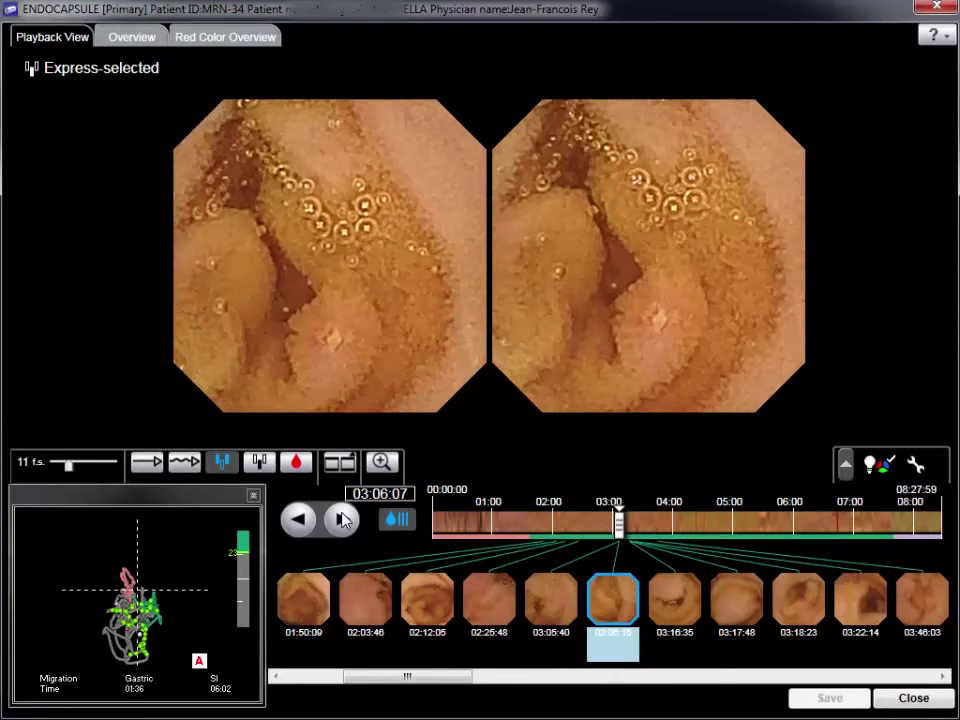
left_click(146, 35)
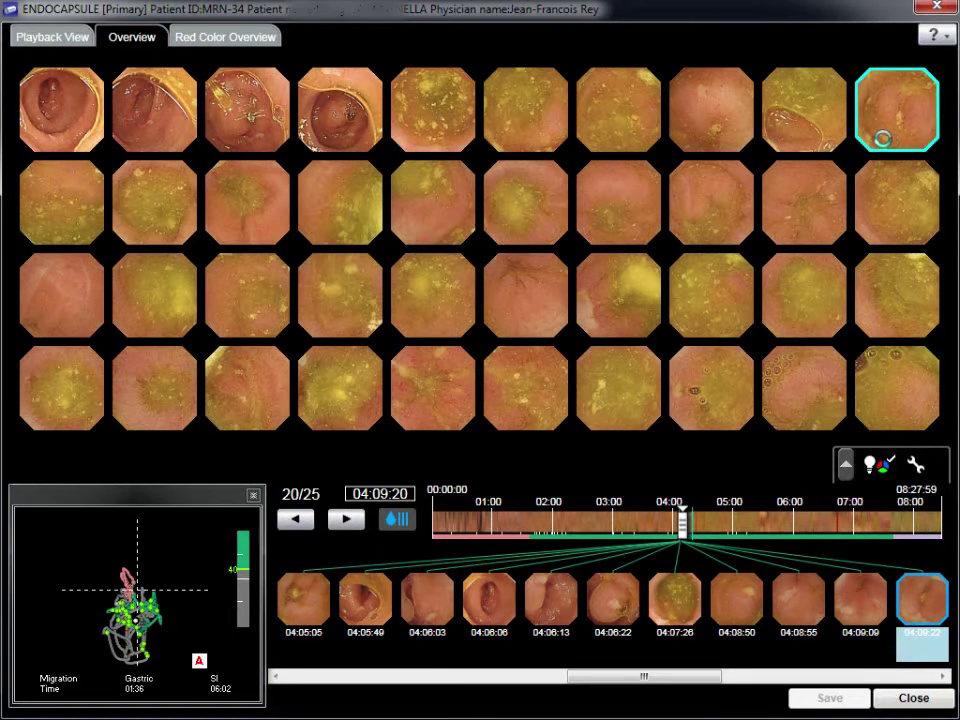
mouse_move(879, 134)
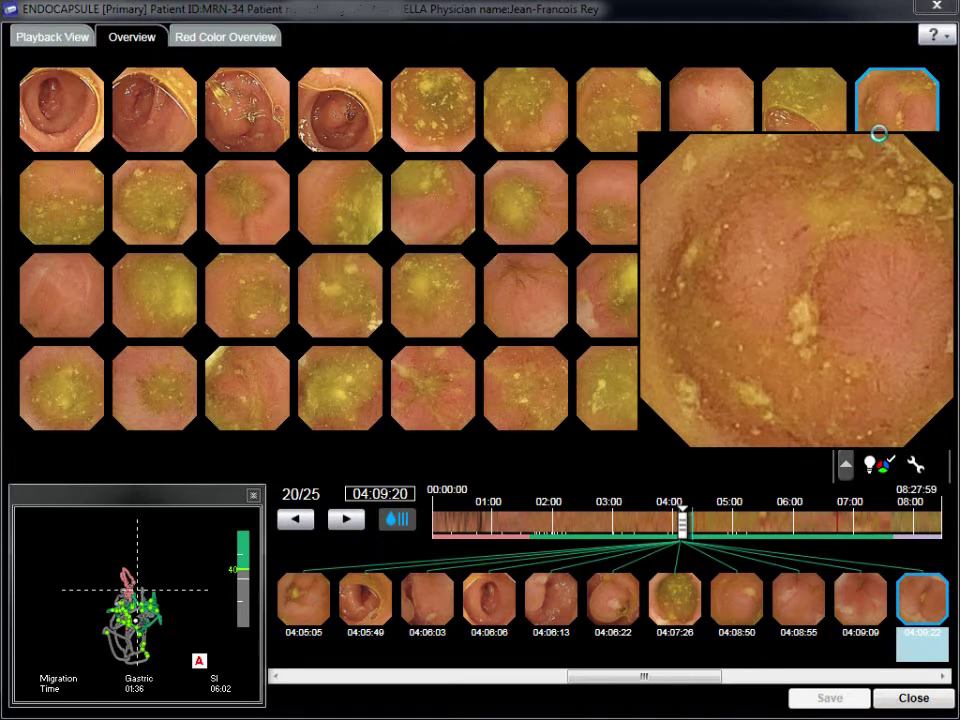
left_click(862, 136)
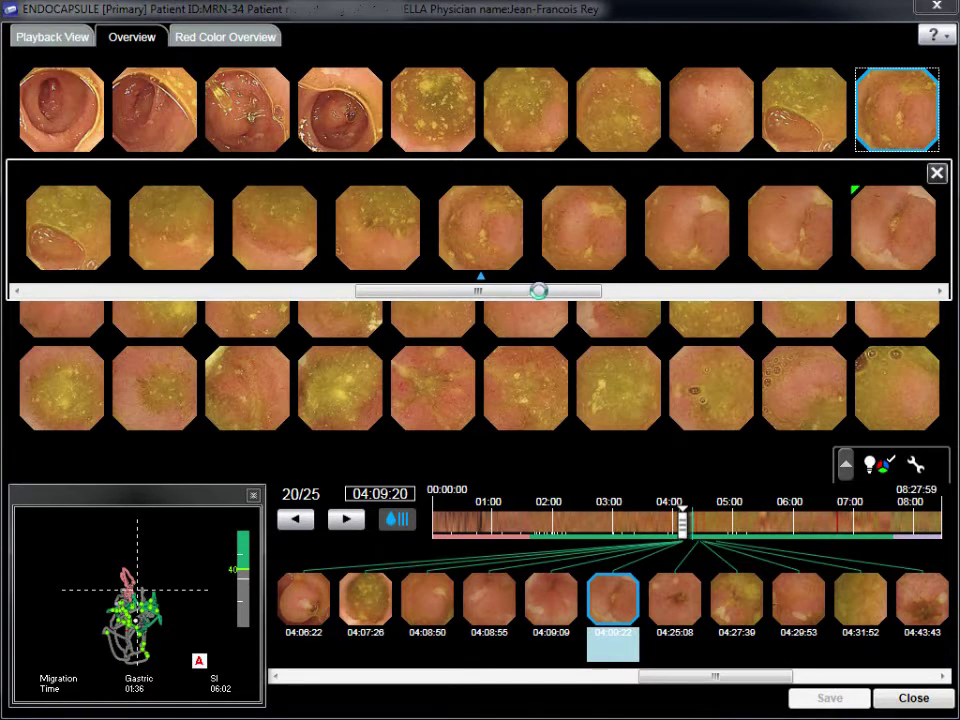
left_click_drag(533, 288, 627, 290)
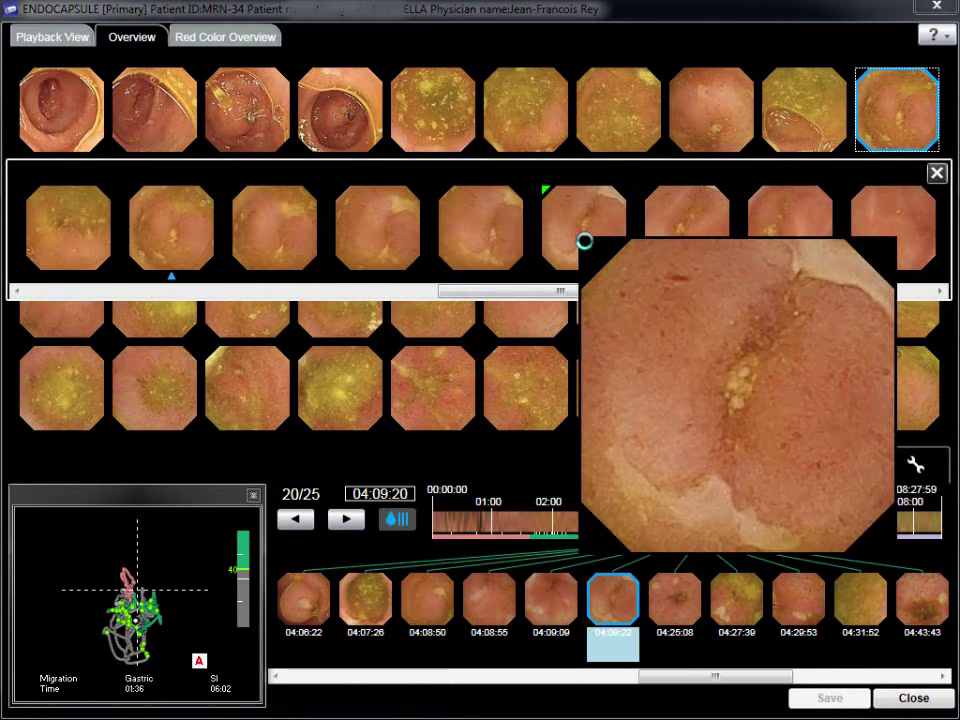
left_click_drag(561, 289, 718, 291)
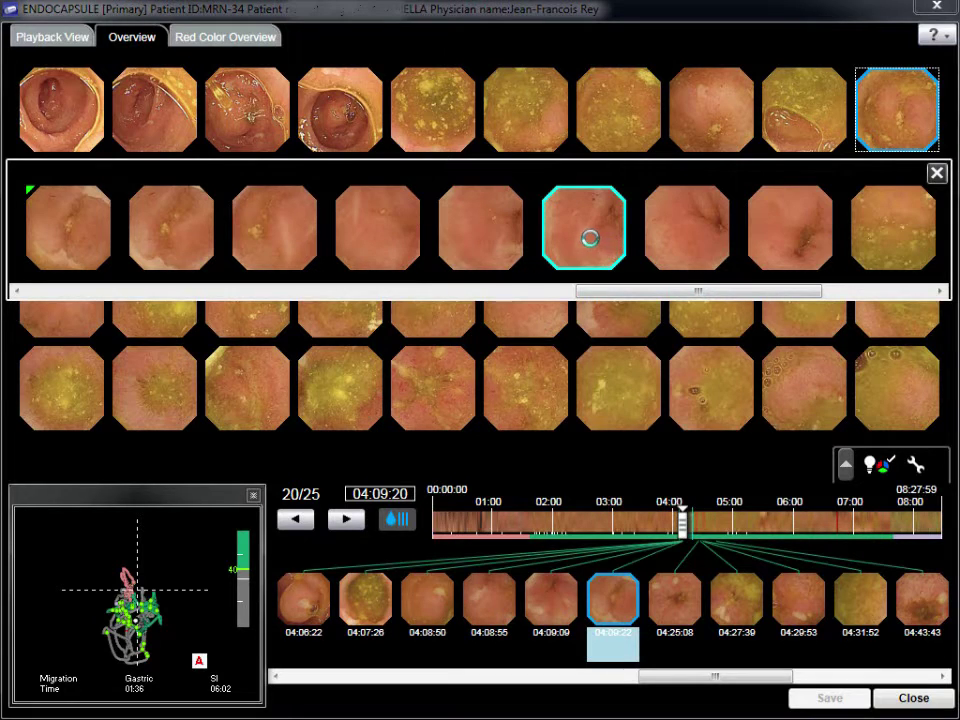
left_click_drag(669, 291, 118, 291)
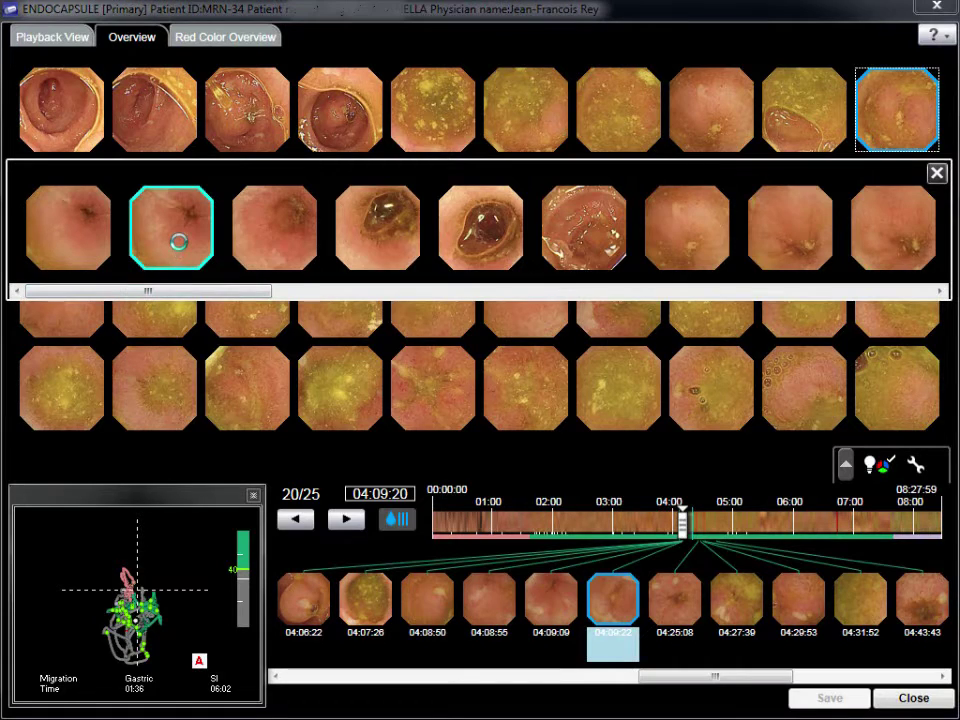
mouse_move(178, 241)
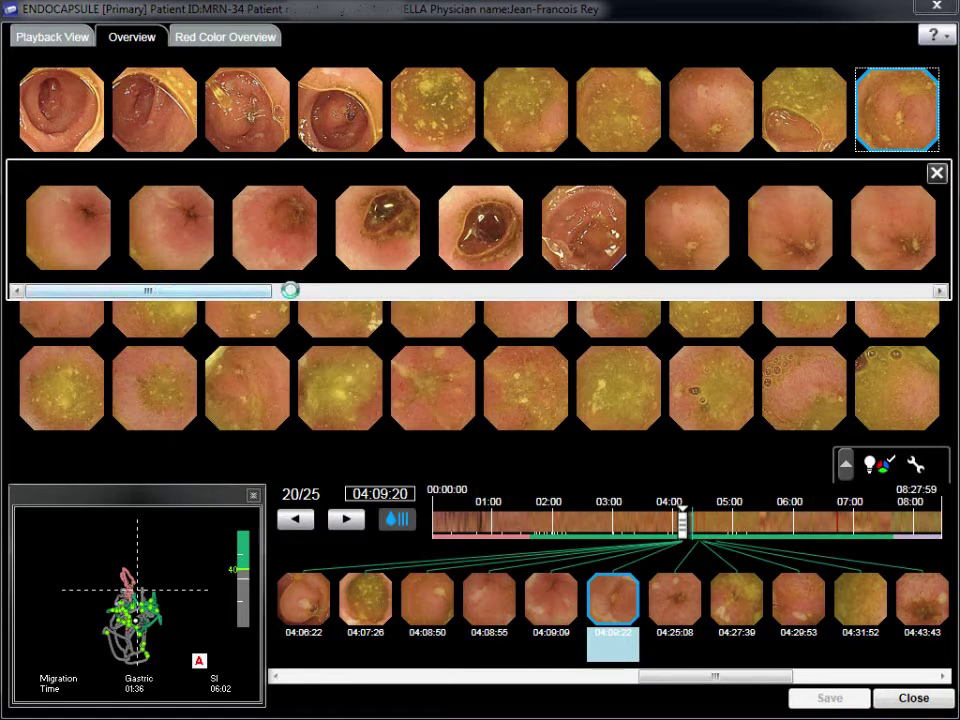
left_click(936, 171)
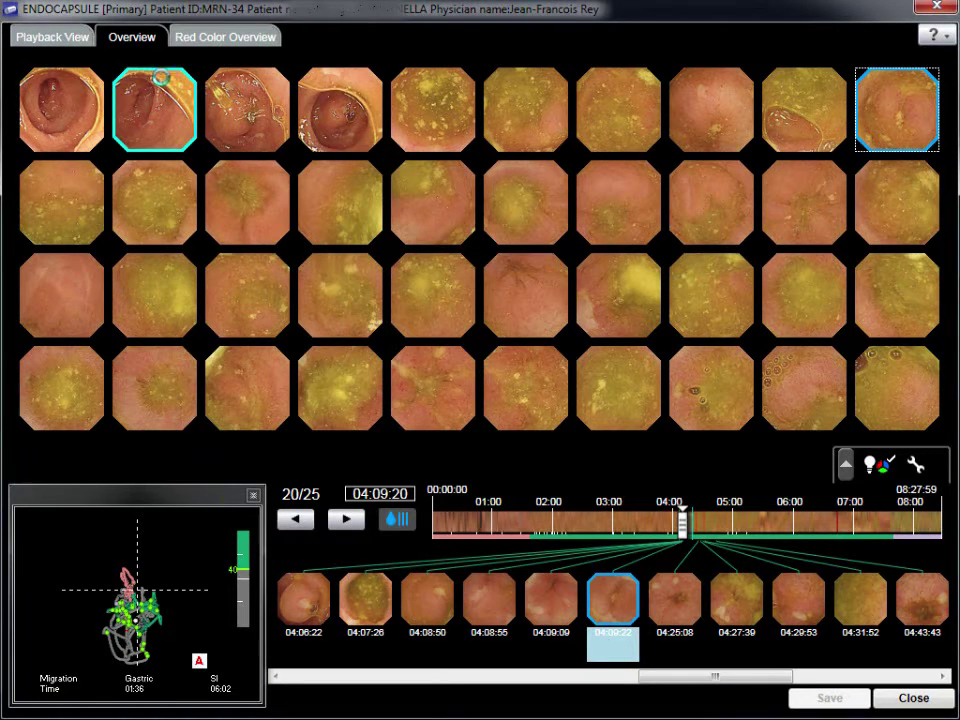
In Playback View, capture the 07:13:48 frame, pause at 07:14:53, and save the review.
left_click(60, 38)
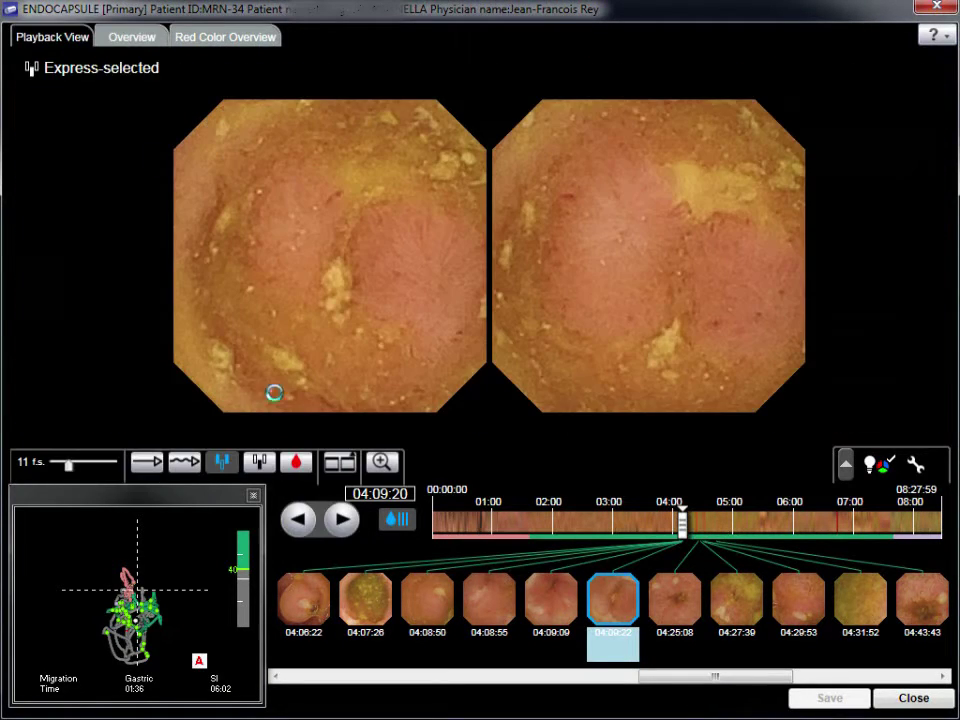
left_click(341, 519)
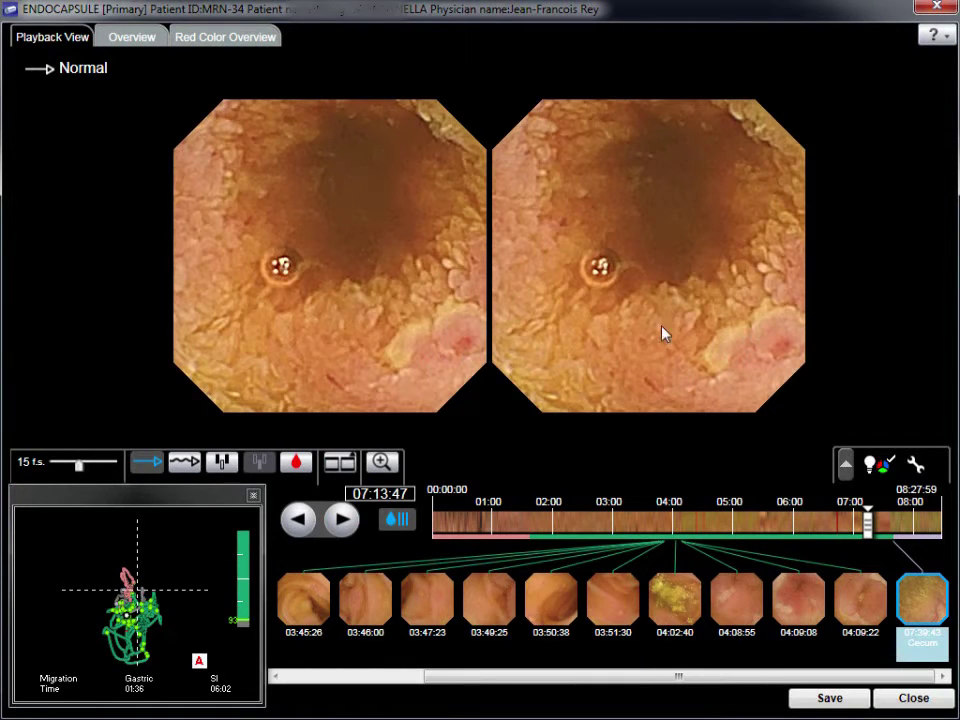
right_click(647, 318)
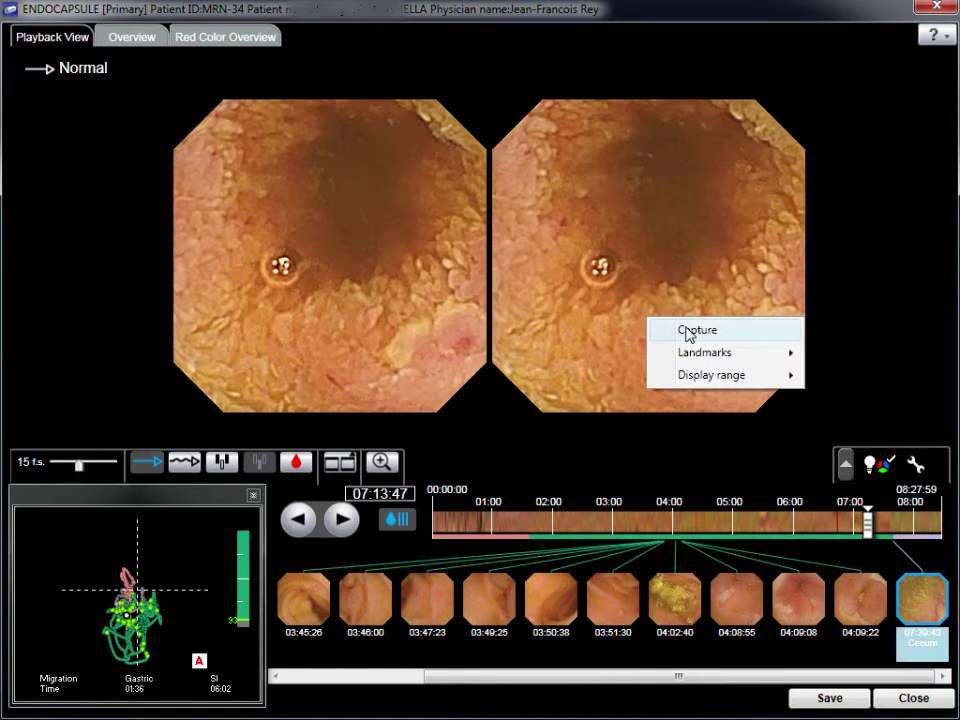
left_click(687, 331)
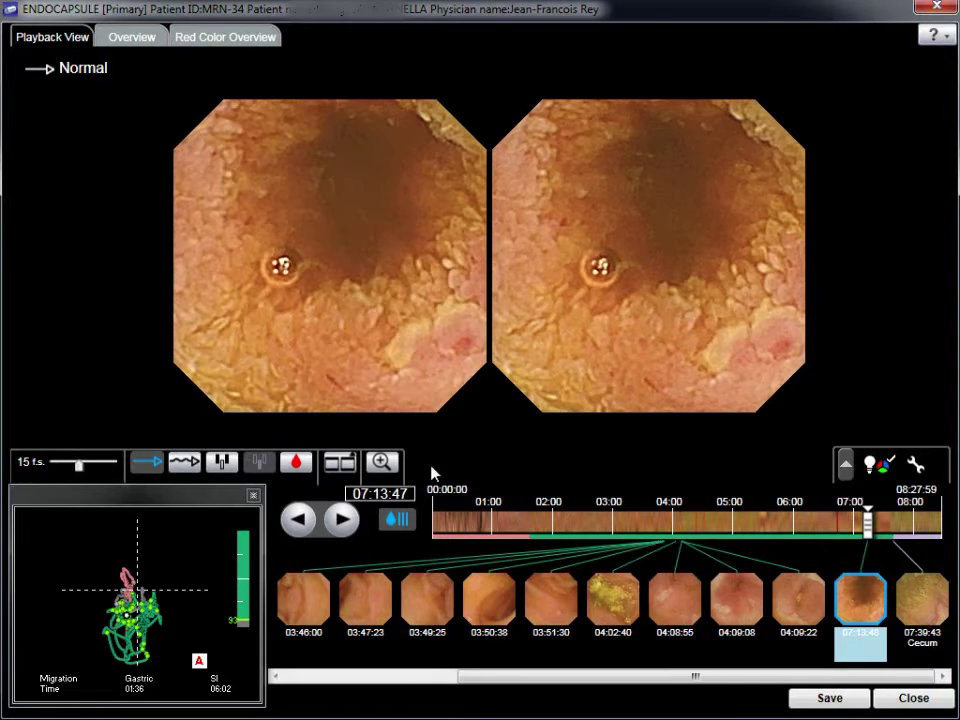
left_click(340, 519)
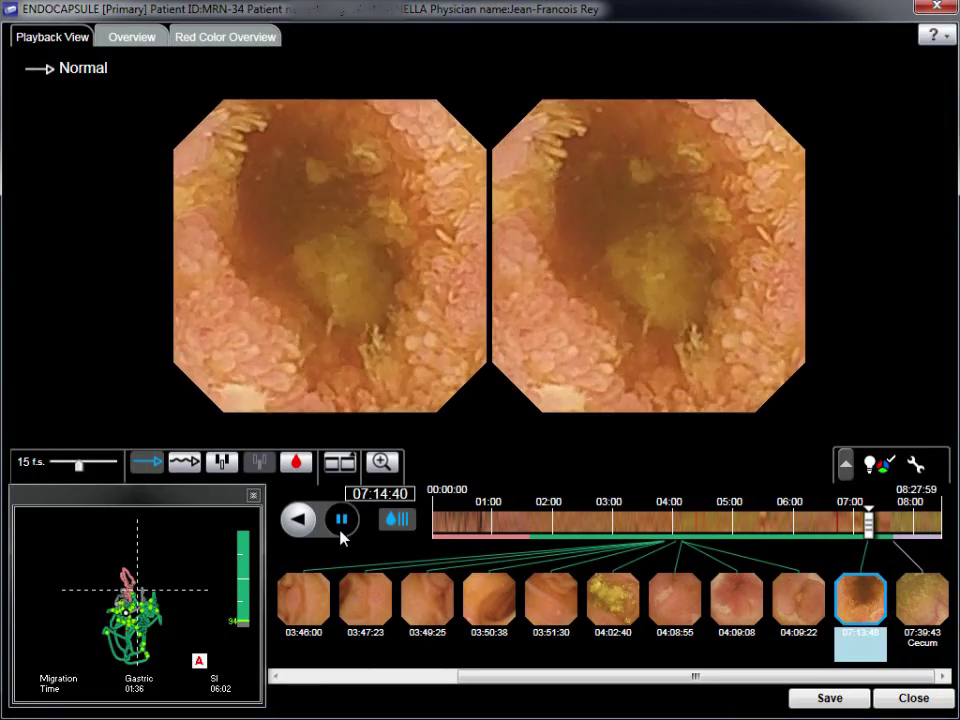
left_click(343, 530)
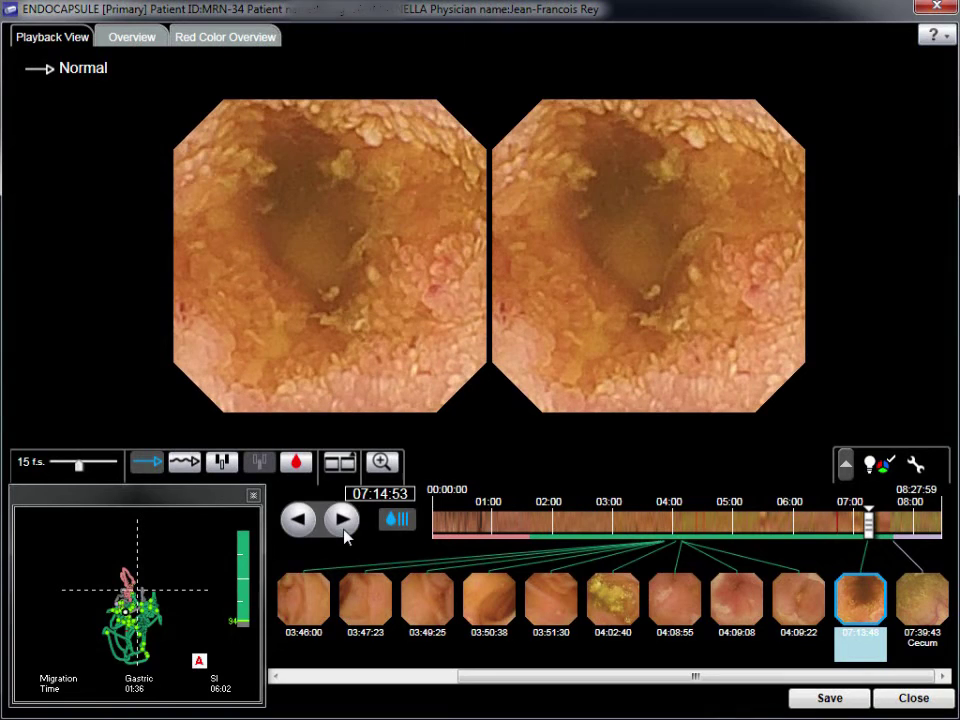
left_click(828, 698)
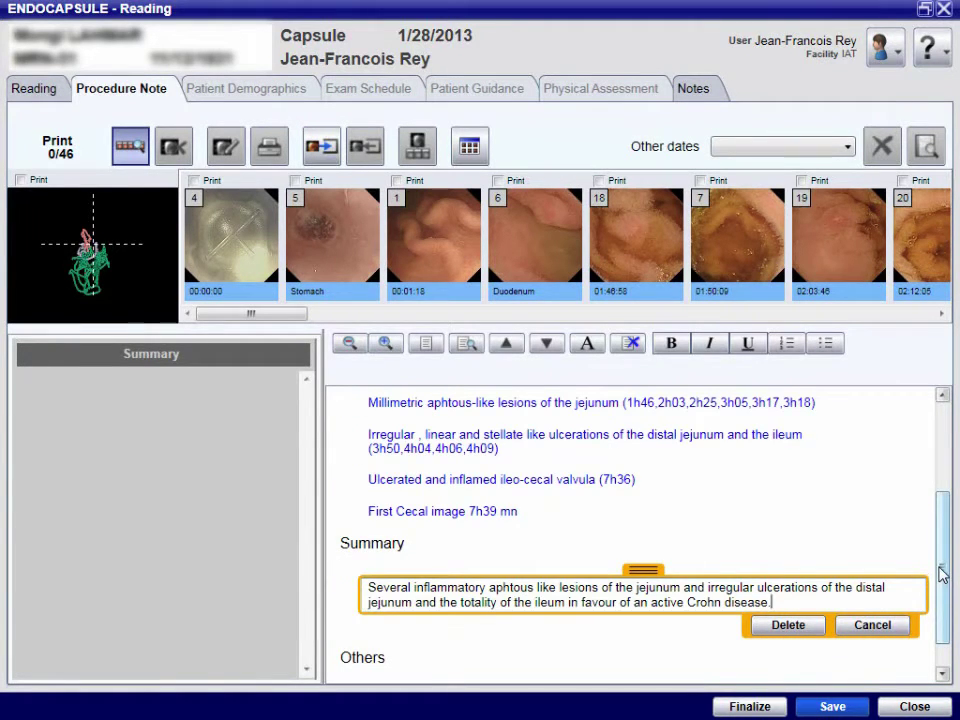
Mark the Stomach, Duodenum, 02:03:46 and 03:05:40 images for printing as P1–P4.
left_click_drag(941, 562, 948, 469)
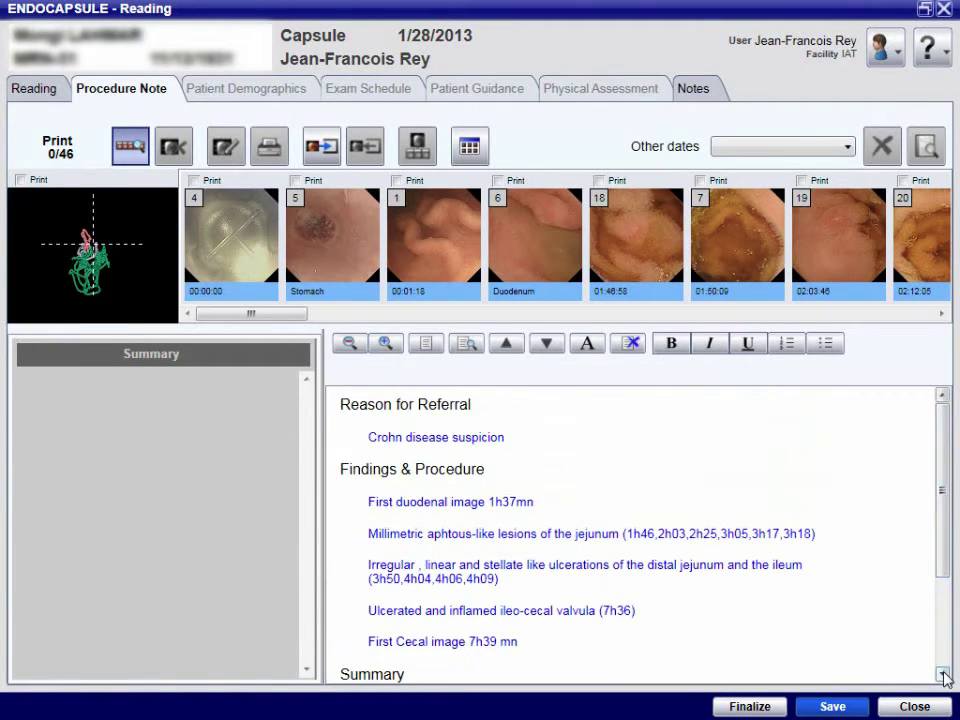
left_click(941, 675)
left_click(942, 675)
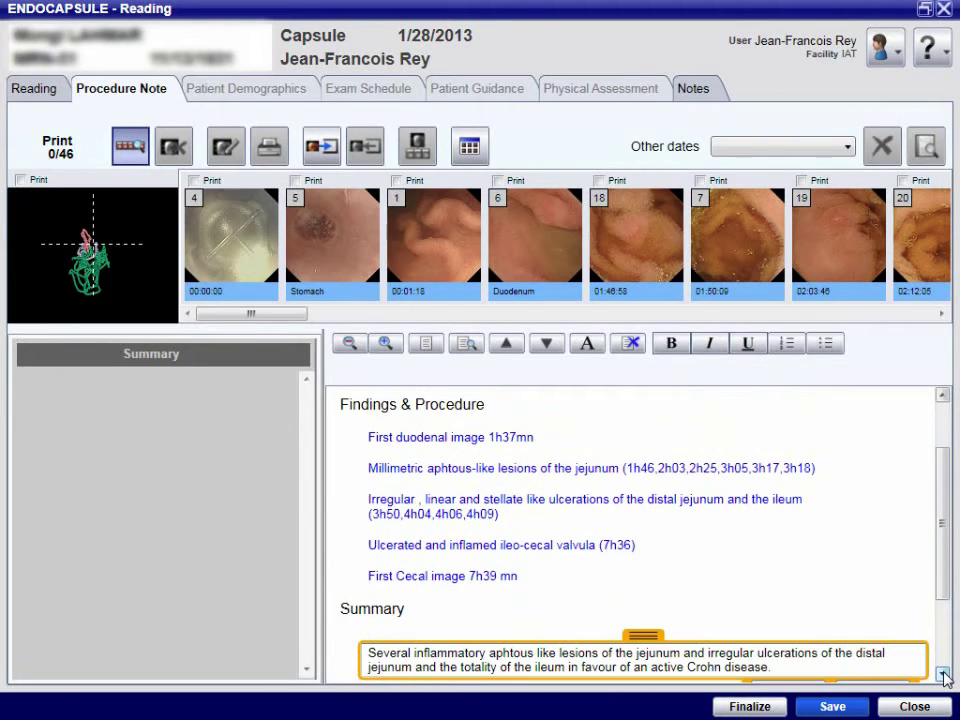
left_click(942, 675)
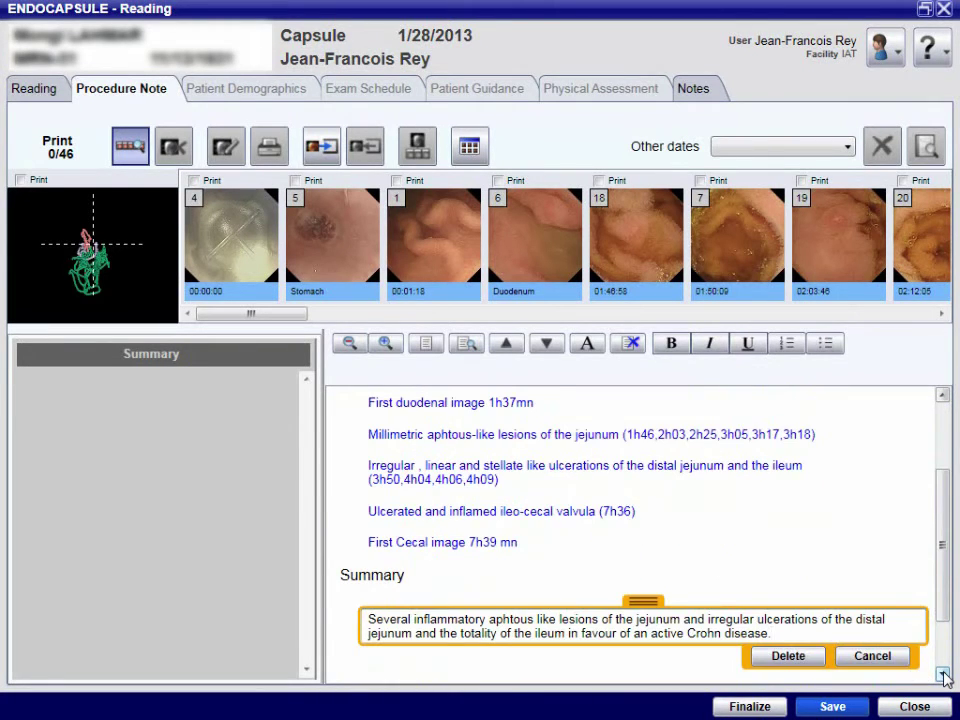
left_click(942, 675)
left_click(942, 675)
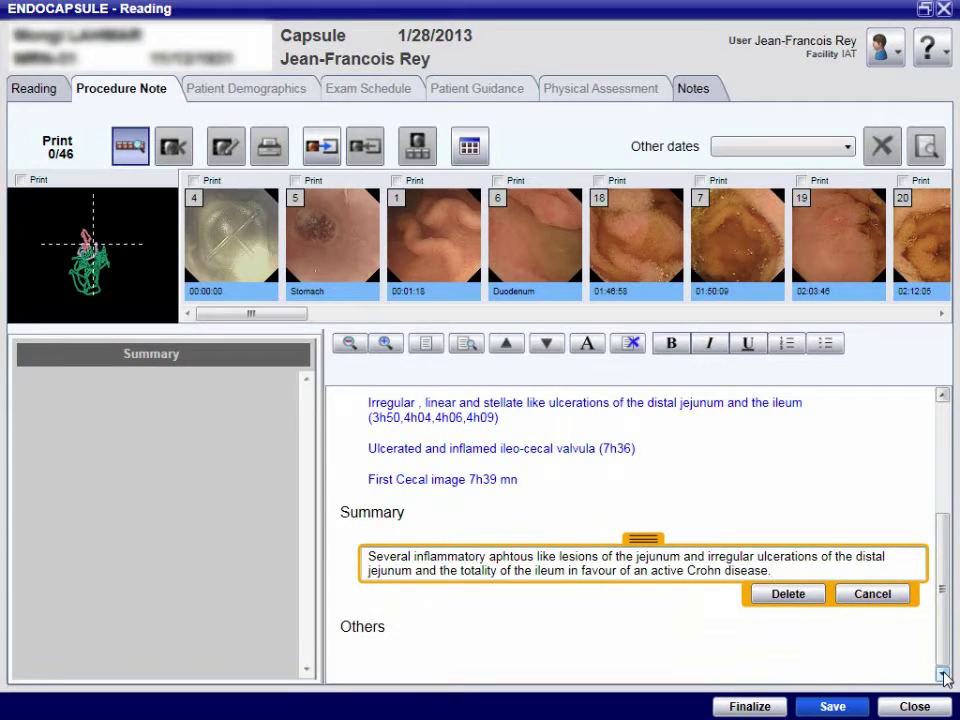
left_click(297, 181)
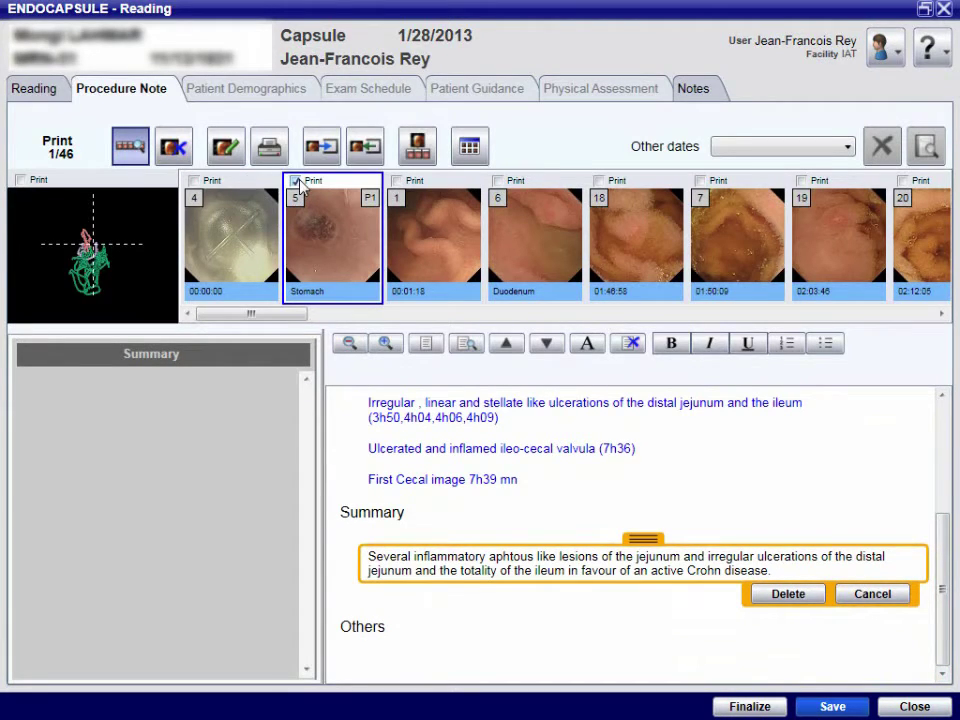
left_click(498, 181)
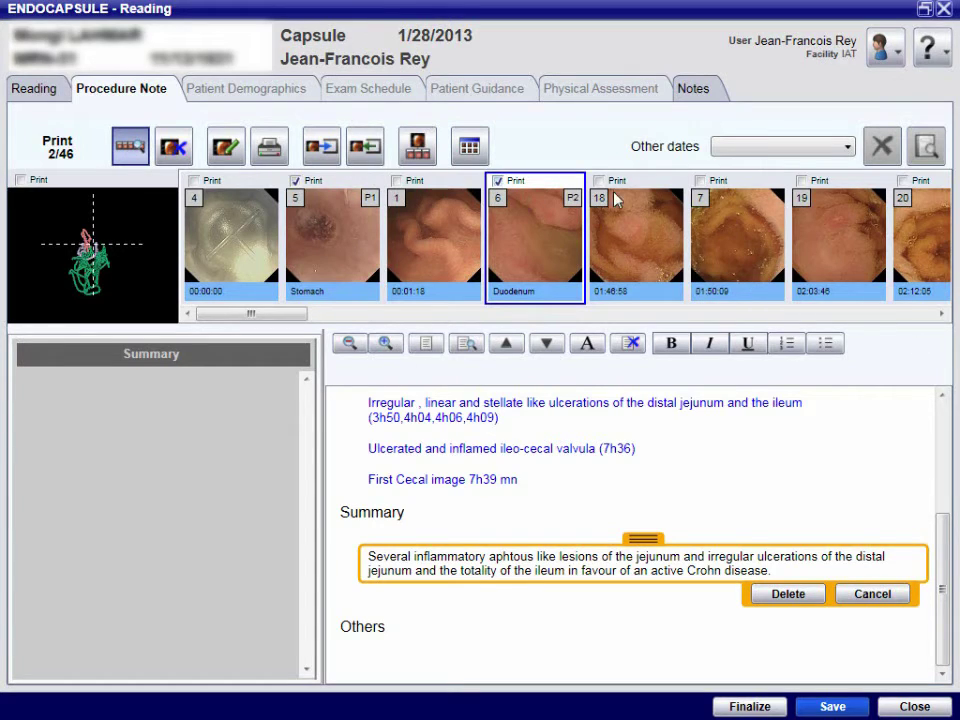
left_click(850, 253)
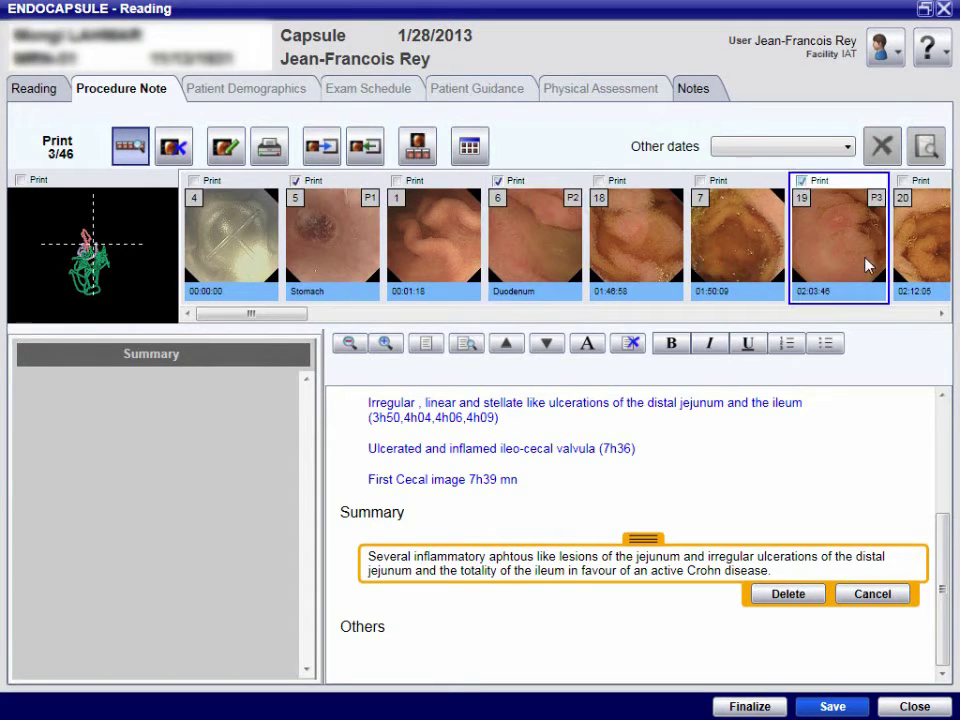
left_click(942, 314)
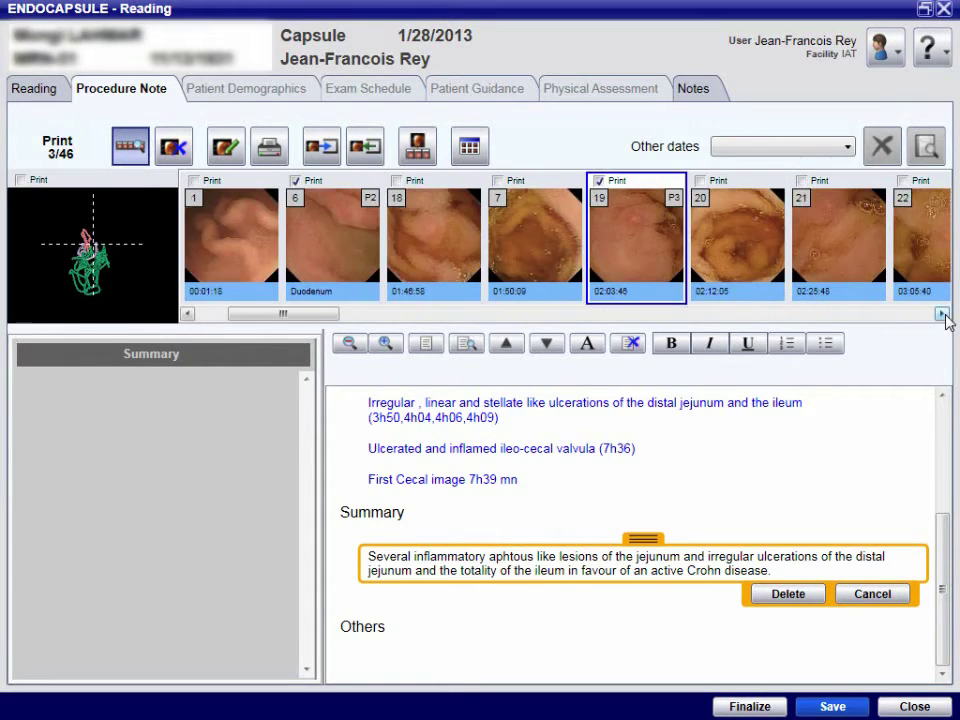
left_click(498, 181)
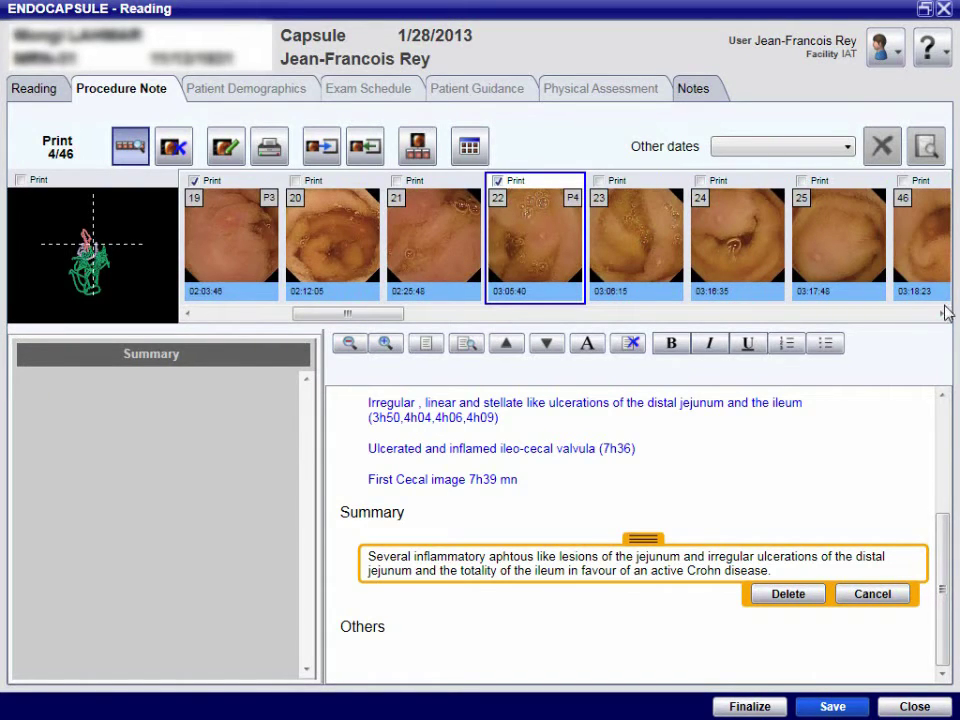